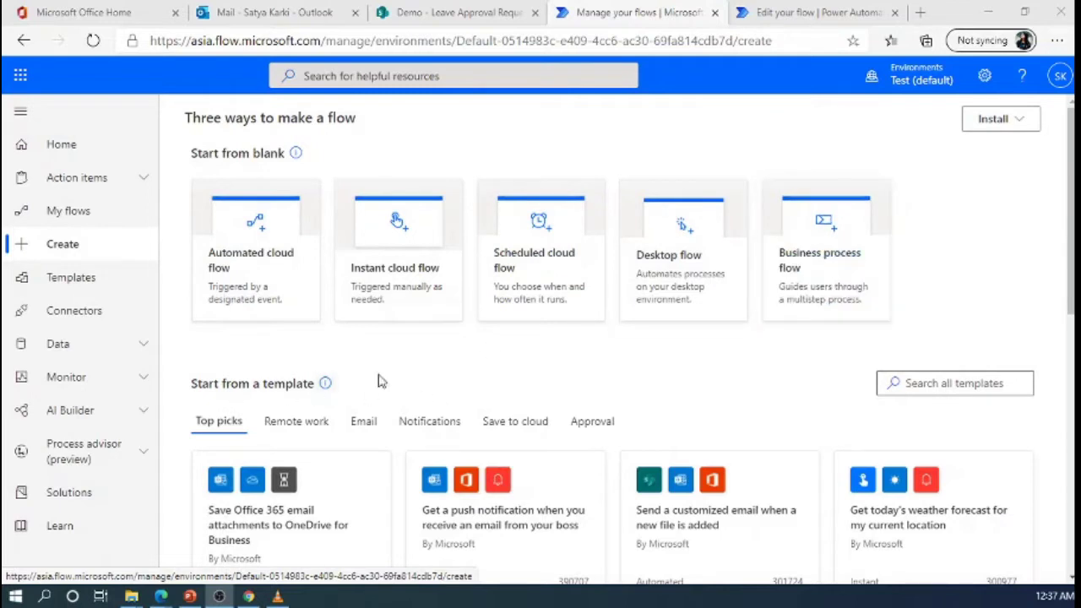
Search the flow templates for "when sharepoint list item is modified"
scroll(372, 371, "down", 1)
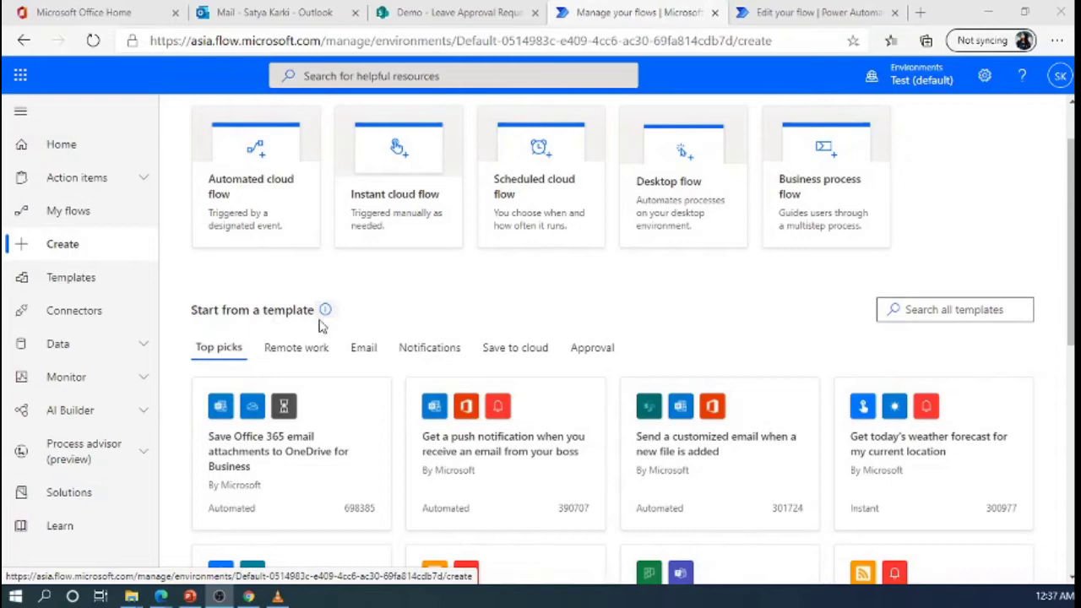
scroll(367, 448, "down", 2)
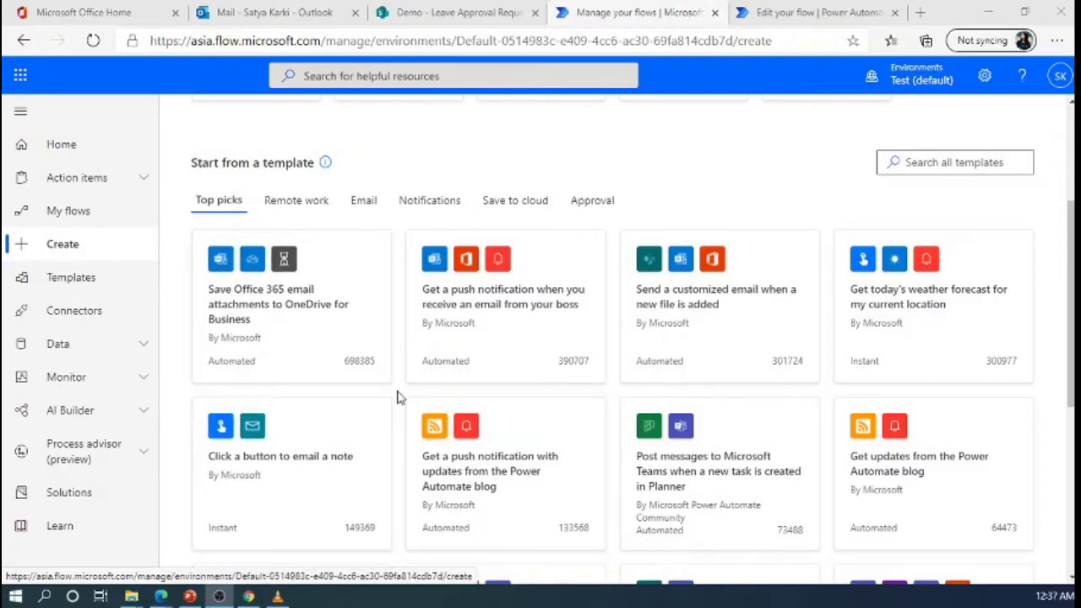
scroll(389, 413, "down", 5)
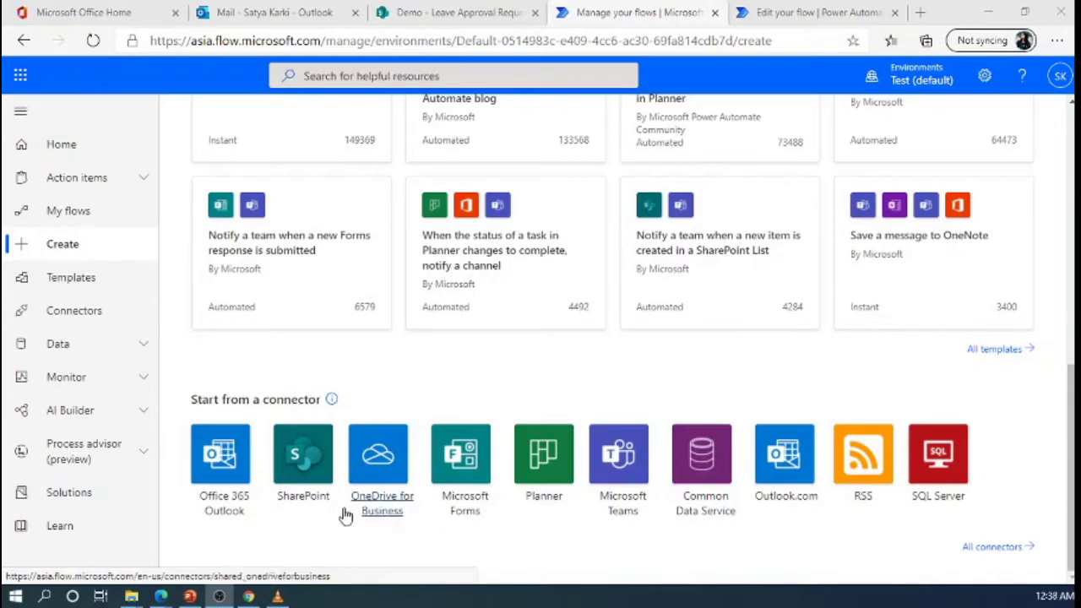
scroll(387, 365, "up", 5)
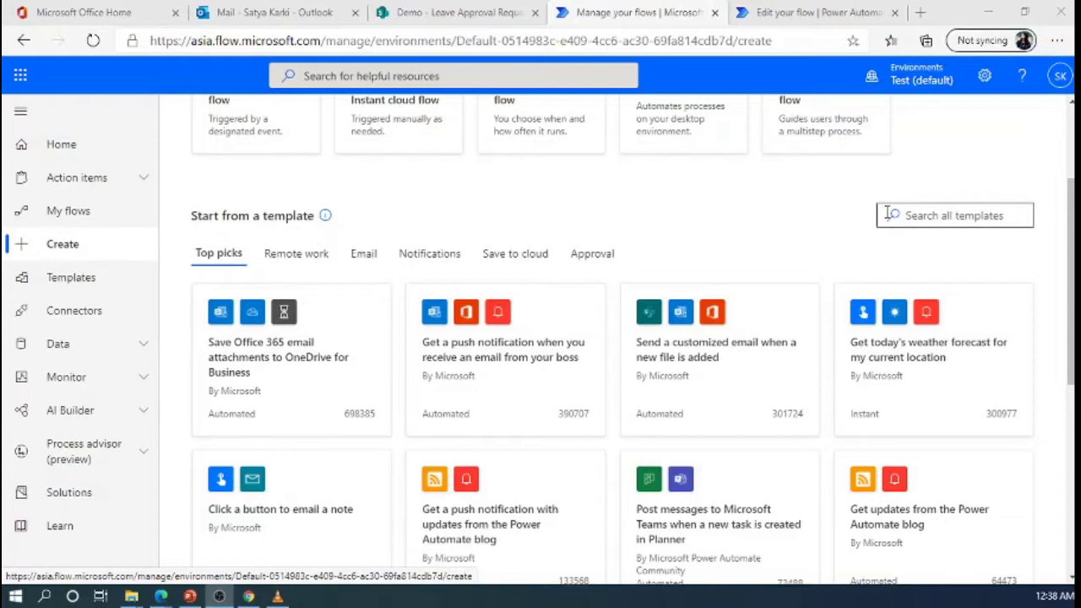
left_click(927, 218)
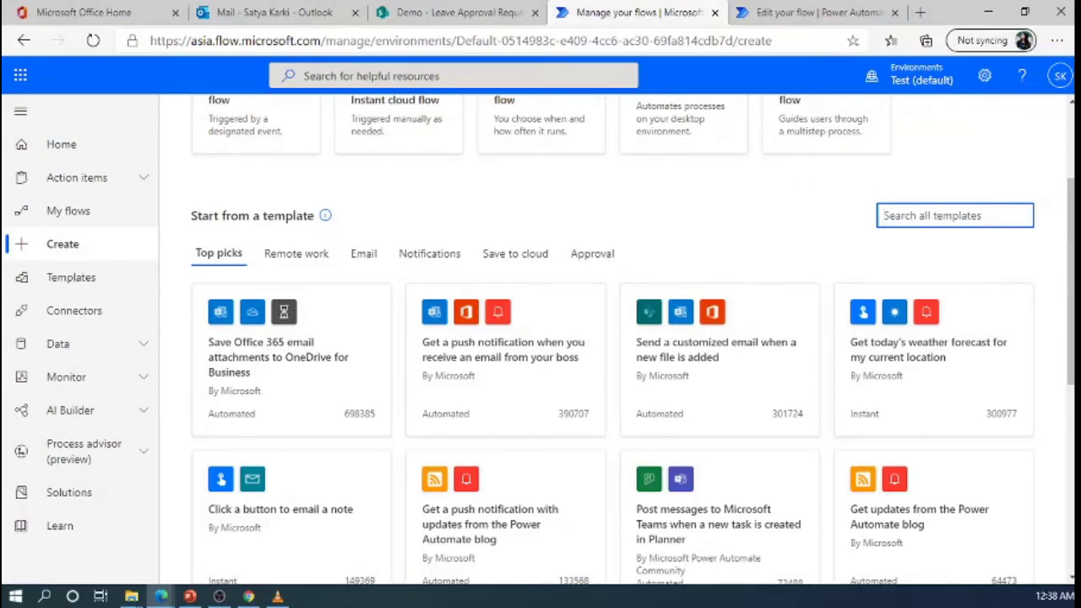
type("when sharepoint list item is modified")
key("Return")
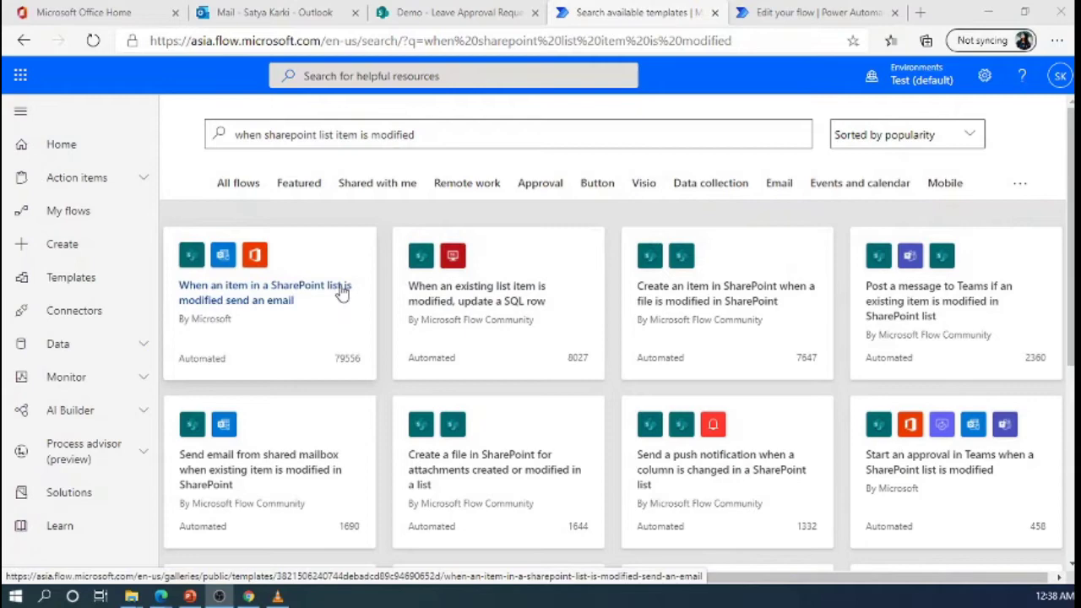
Choose the template "When an item in a SharePoint list is modified send an email" and continue with its listed connections
left_click(261, 309)
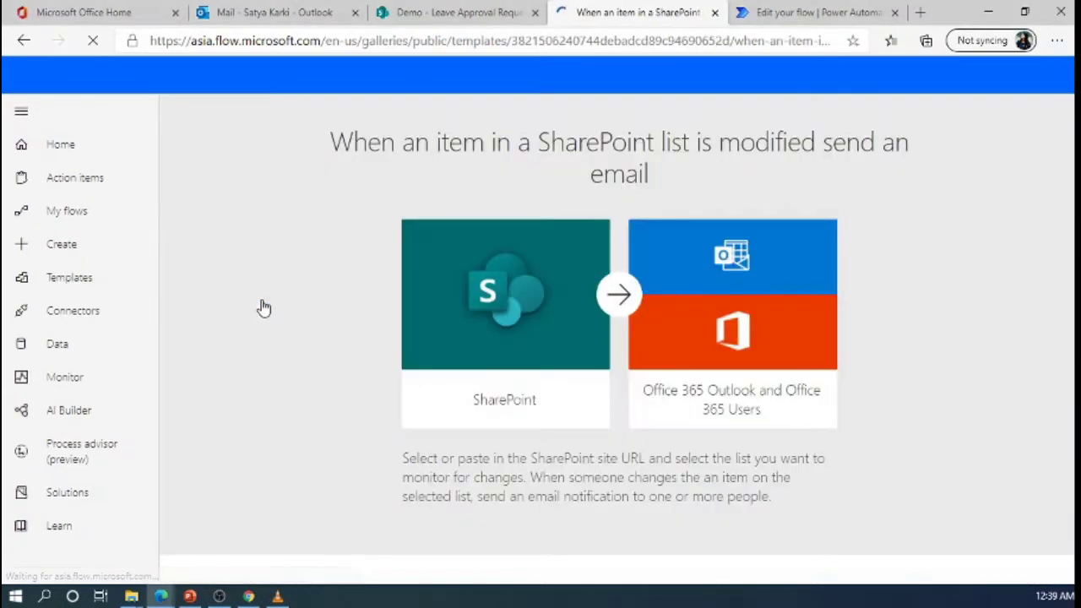
scroll(628, 499, "down", 1)
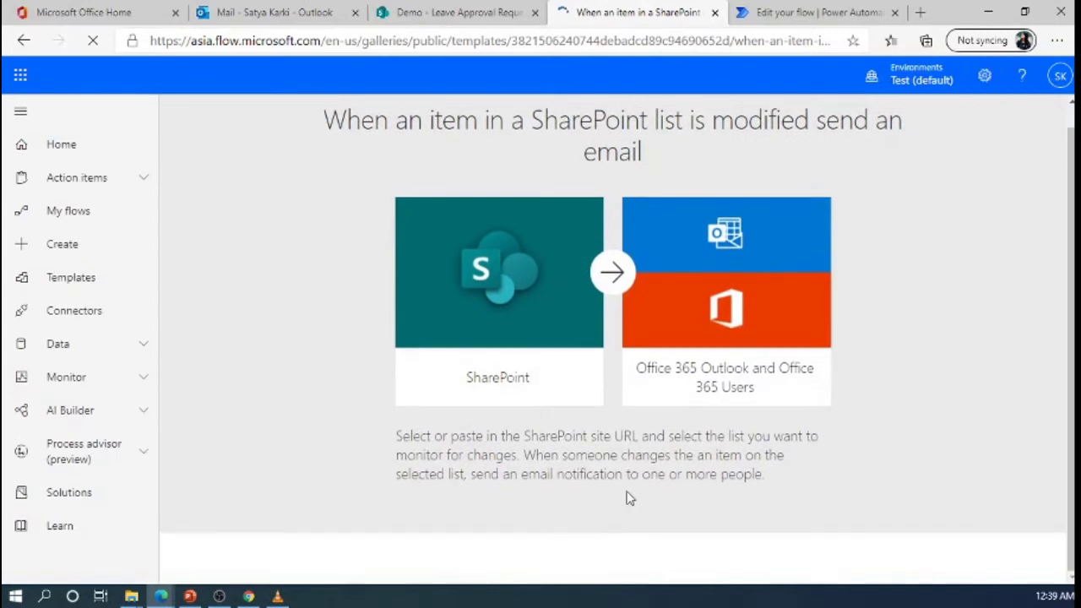
scroll(628, 499, "down", 2)
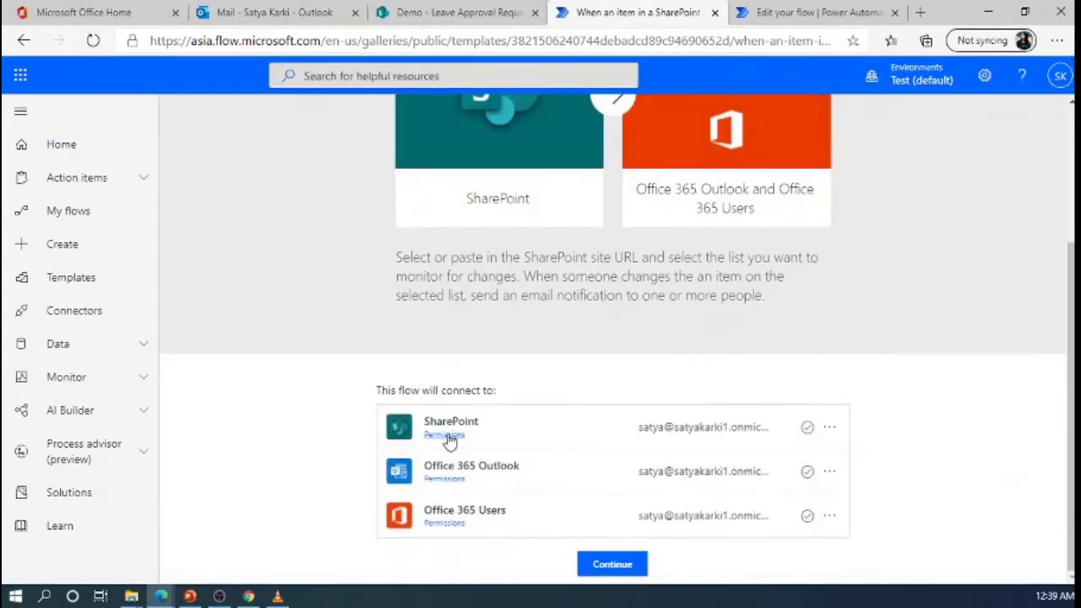
left_click(619, 566)
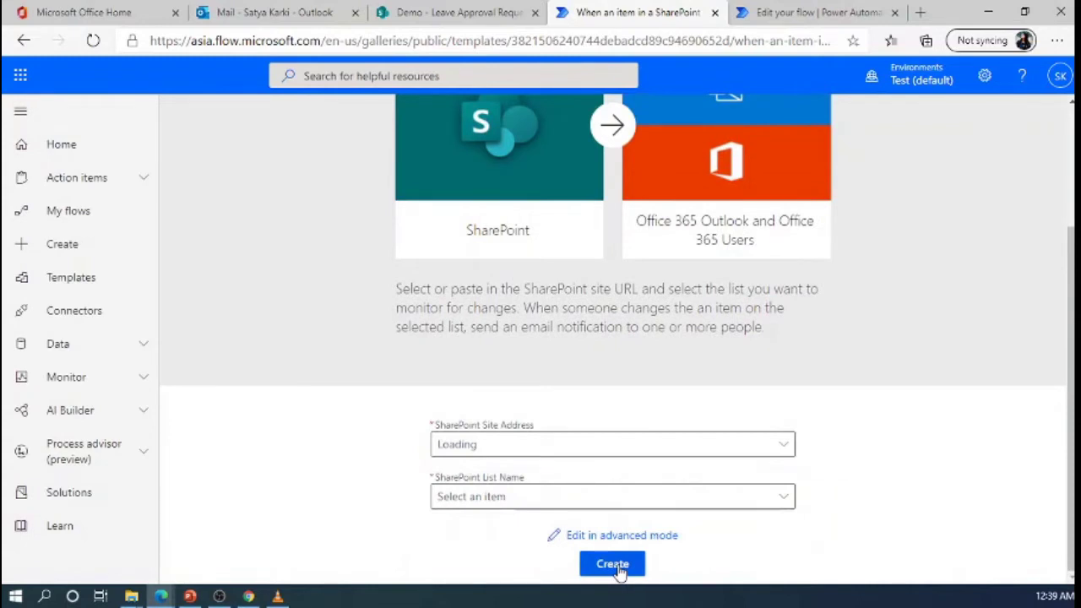
Set the template's SharePoint site to Demo and its list to Leave Approval Request, and create the flow
left_click(736, 454)
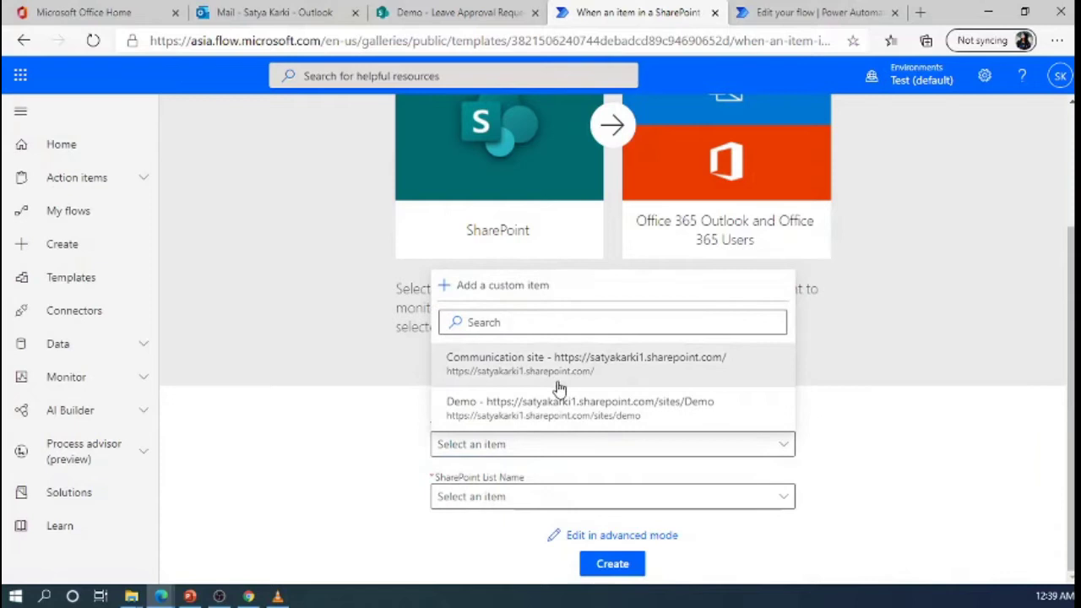
left_click(618, 414)
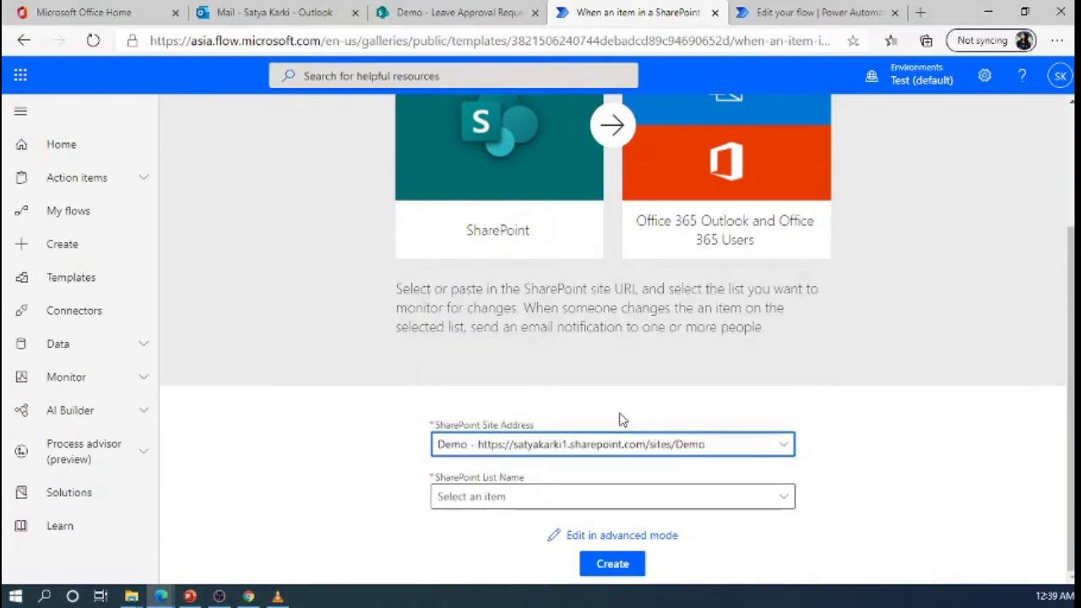
left_click(748, 500)
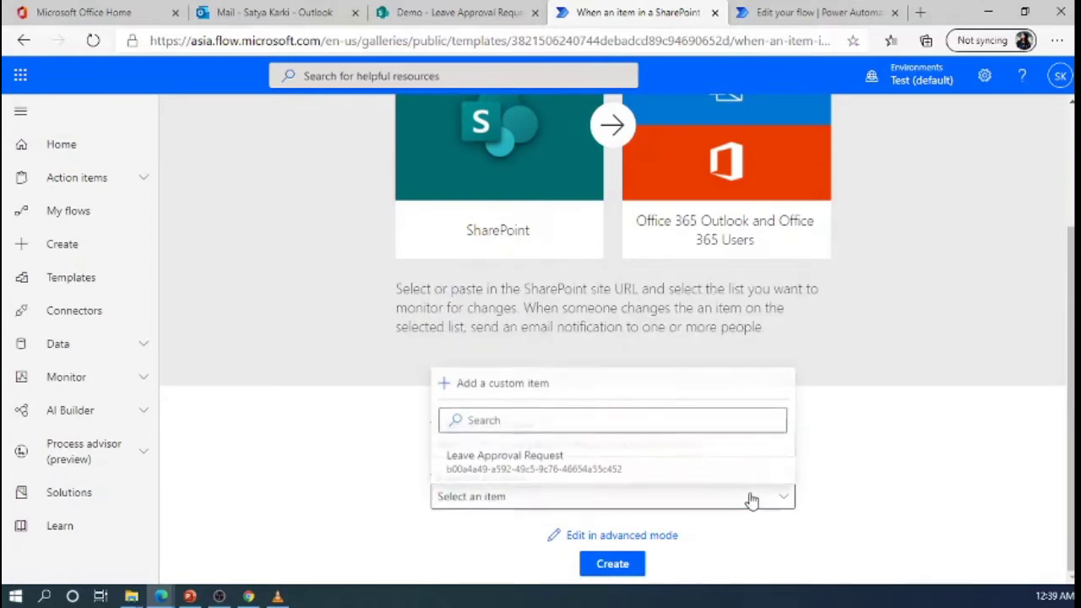
left_click(519, 464)
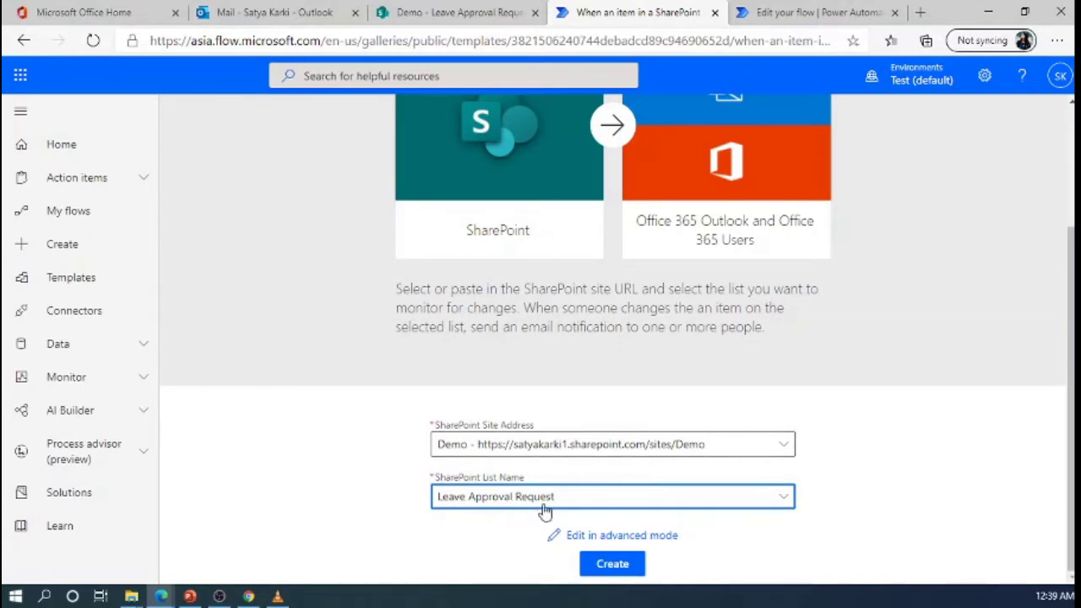
left_click(623, 567)
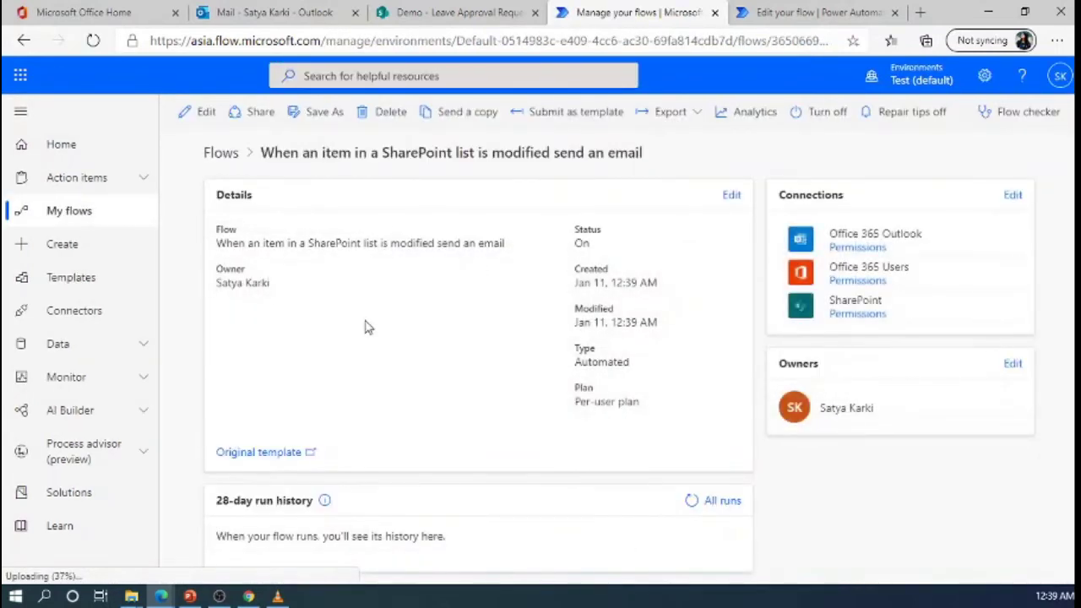
Open the new flow for editing and delete its Get my profile (V2) action
left_click(206, 112)
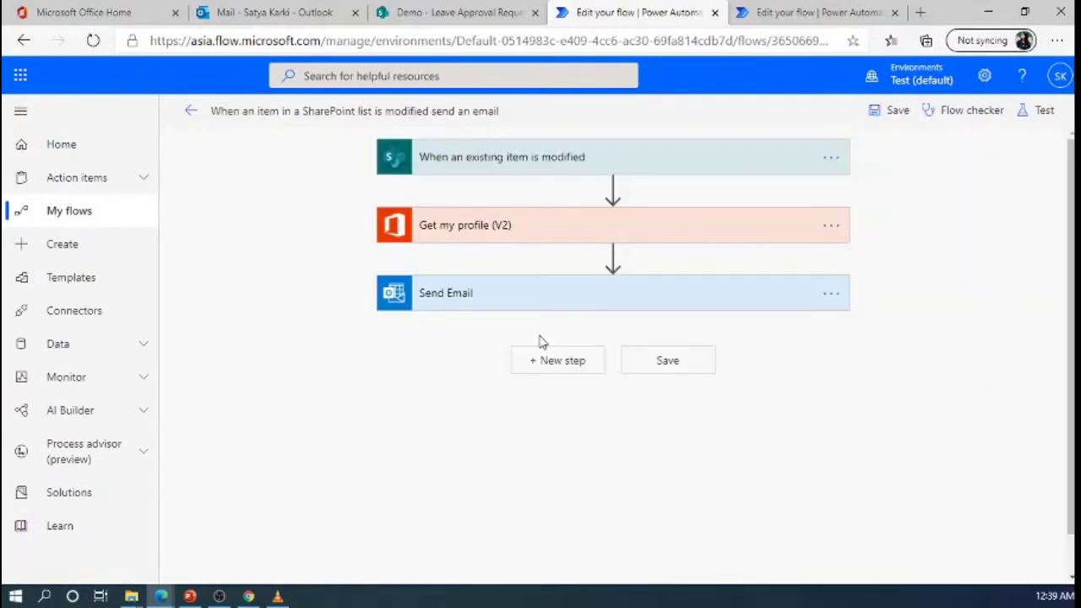
left_click(541, 169)
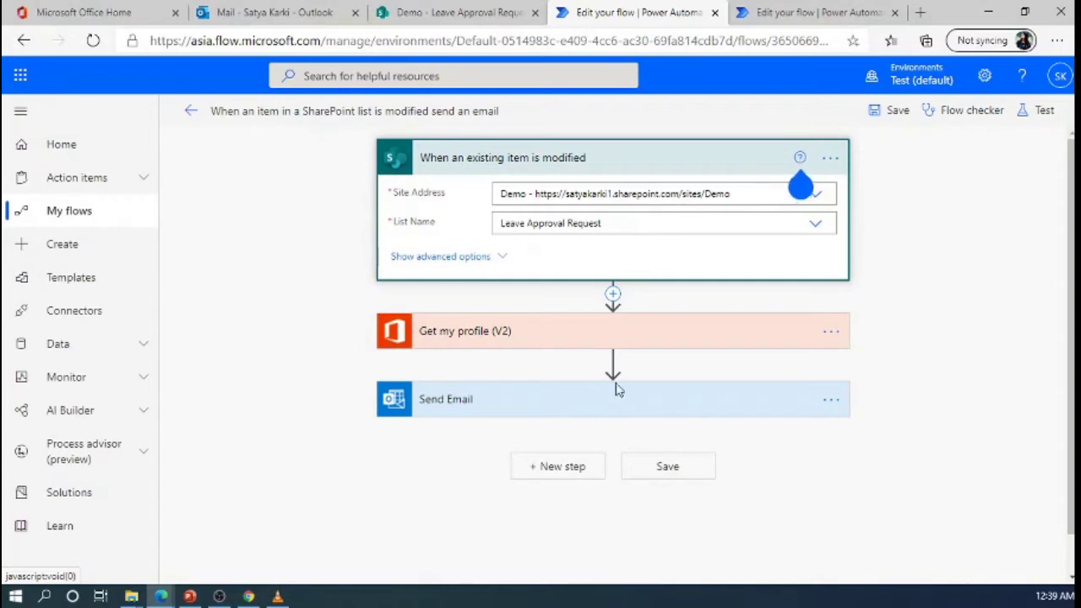
left_click(526, 355)
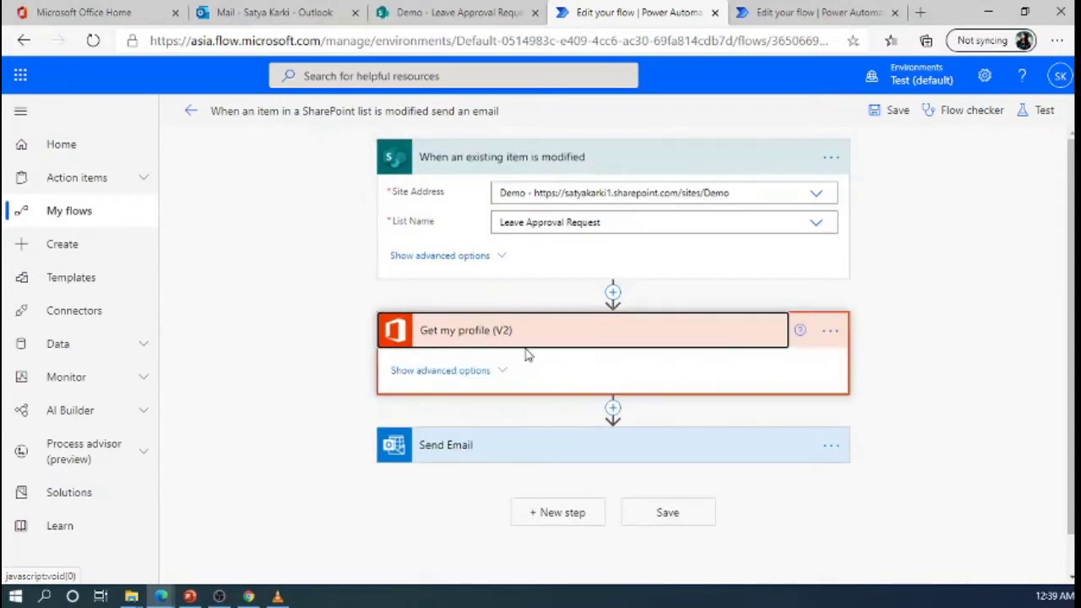
left_click(829, 336)
left_click(880, 479)
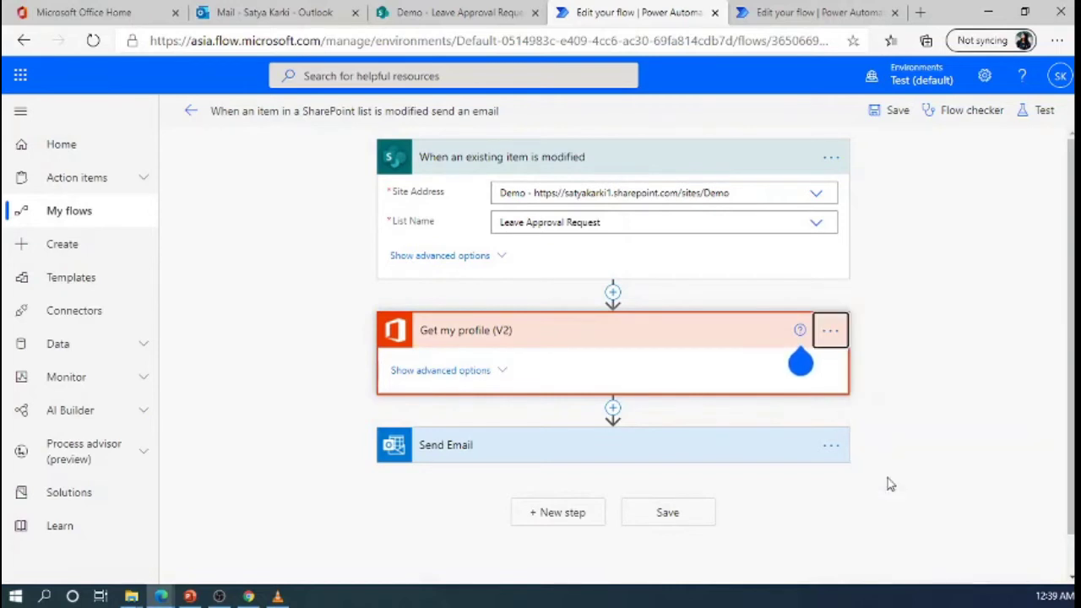
left_click(551, 355)
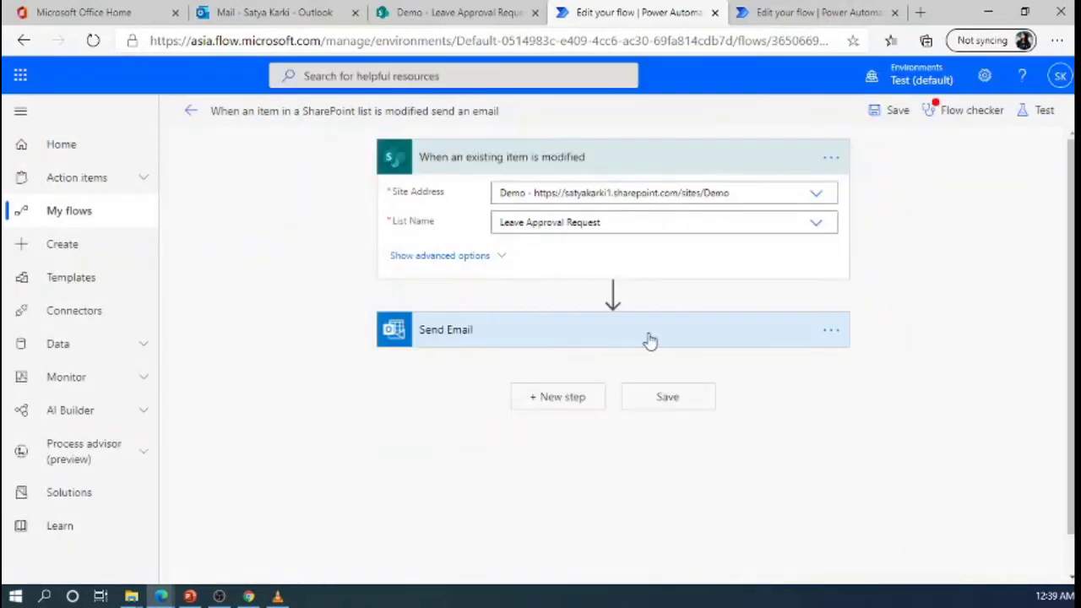
Delete the Send Email action from the flow
left_click(833, 334)
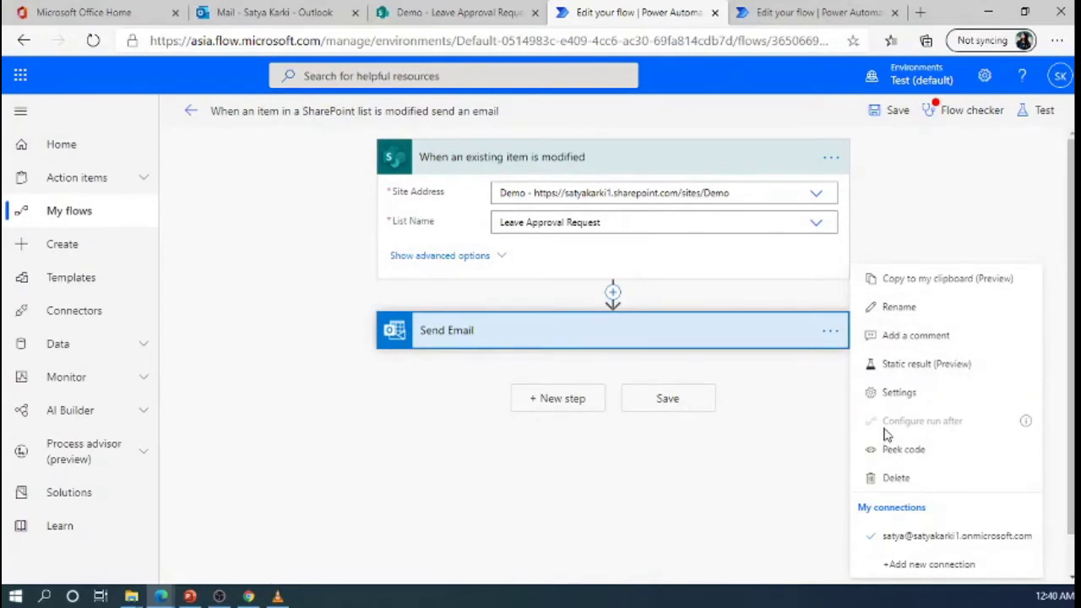
left_click(894, 478)
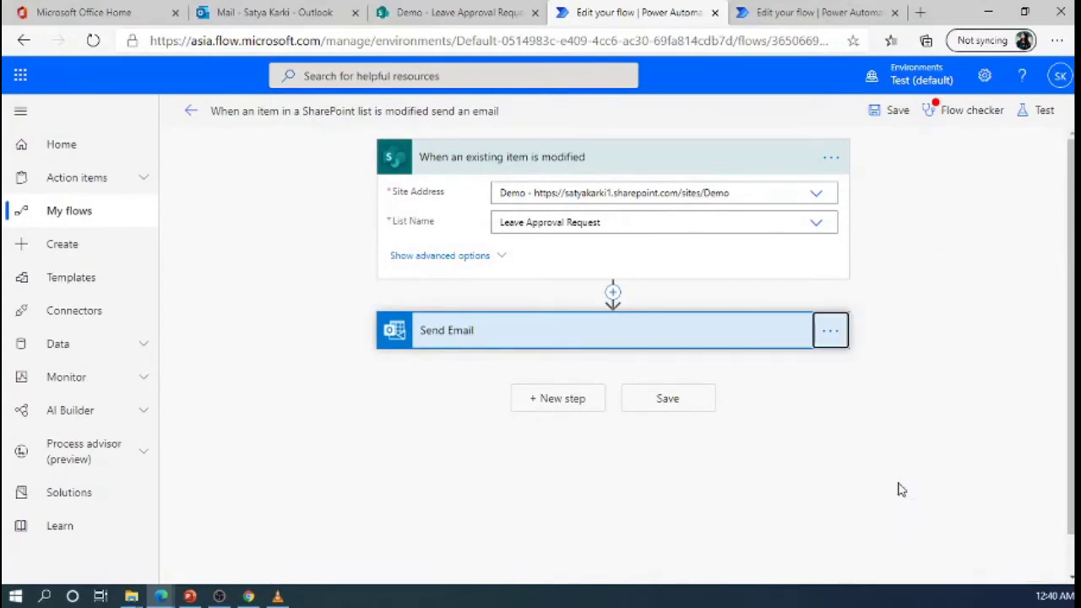
left_click(553, 356)
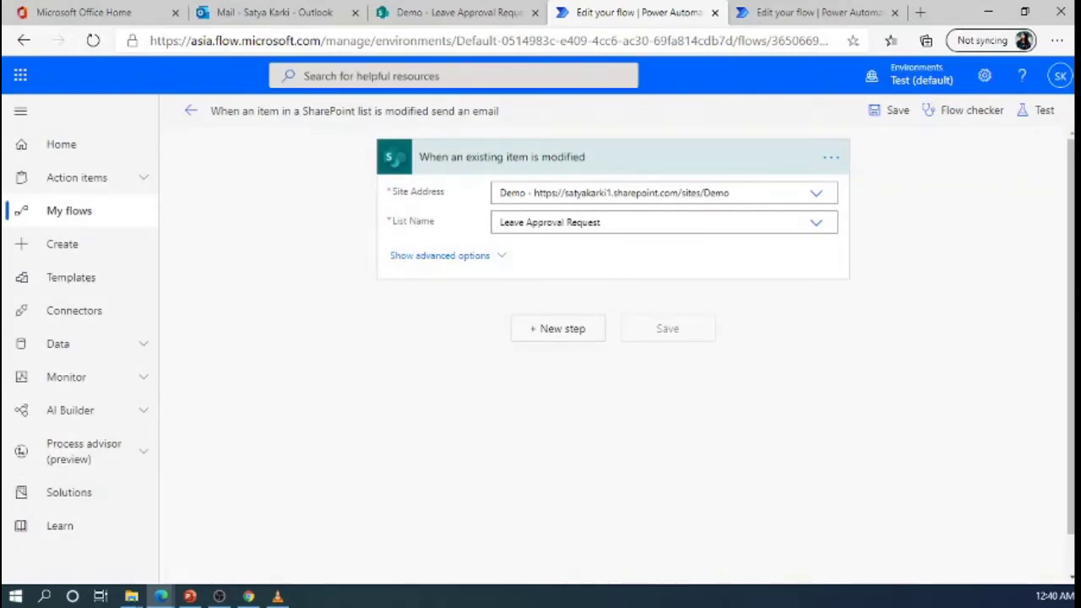
left_click(219, 596)
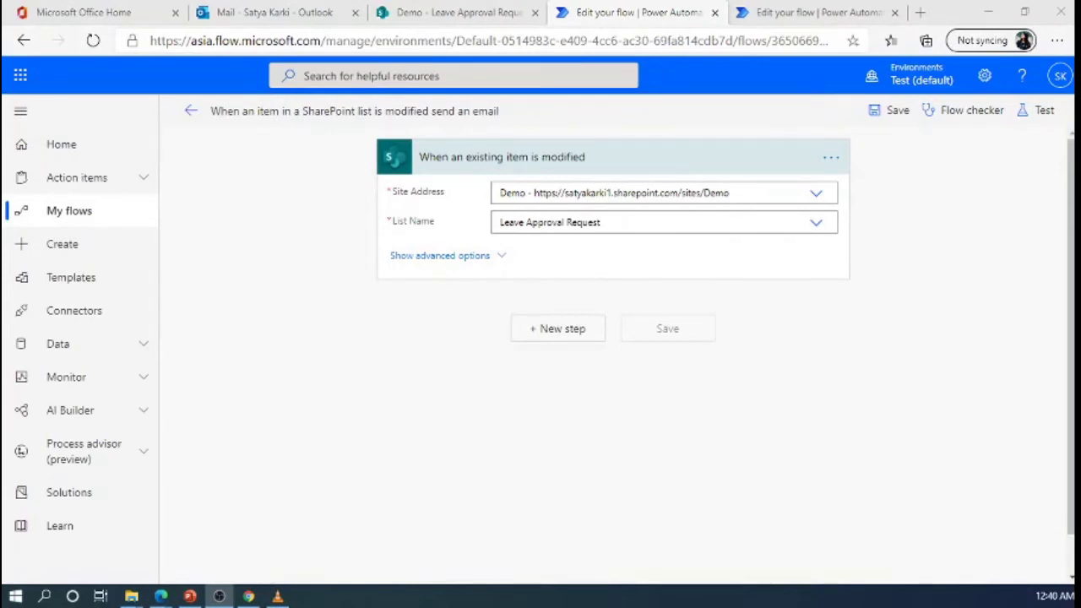
key("alt+Tab")
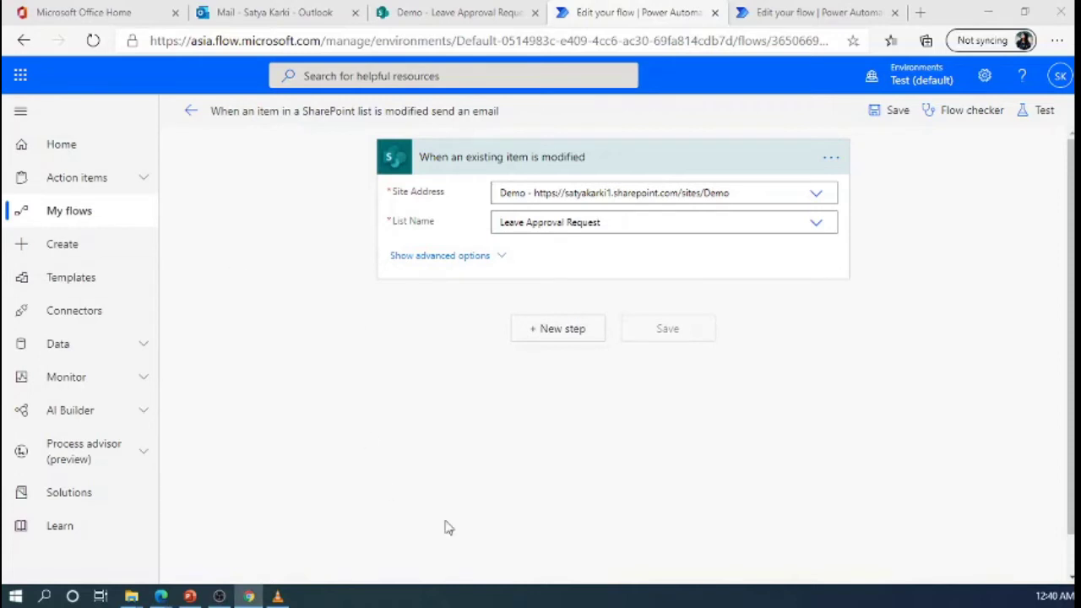
Add the SharePoint Get item action below the "When an existing item is modified" trigger
left_click(583, 334)
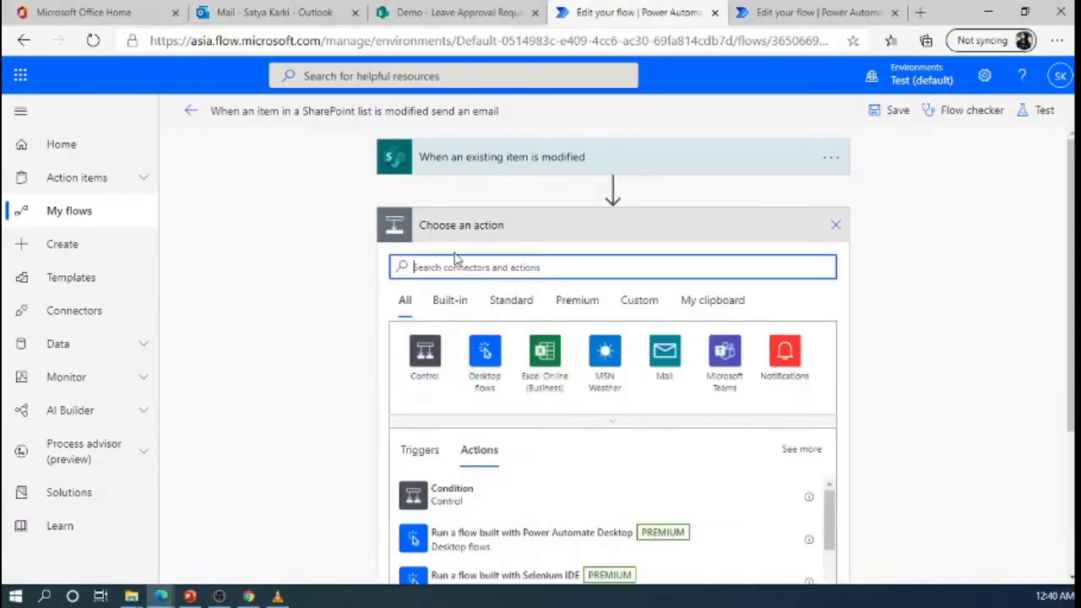
type("Get")
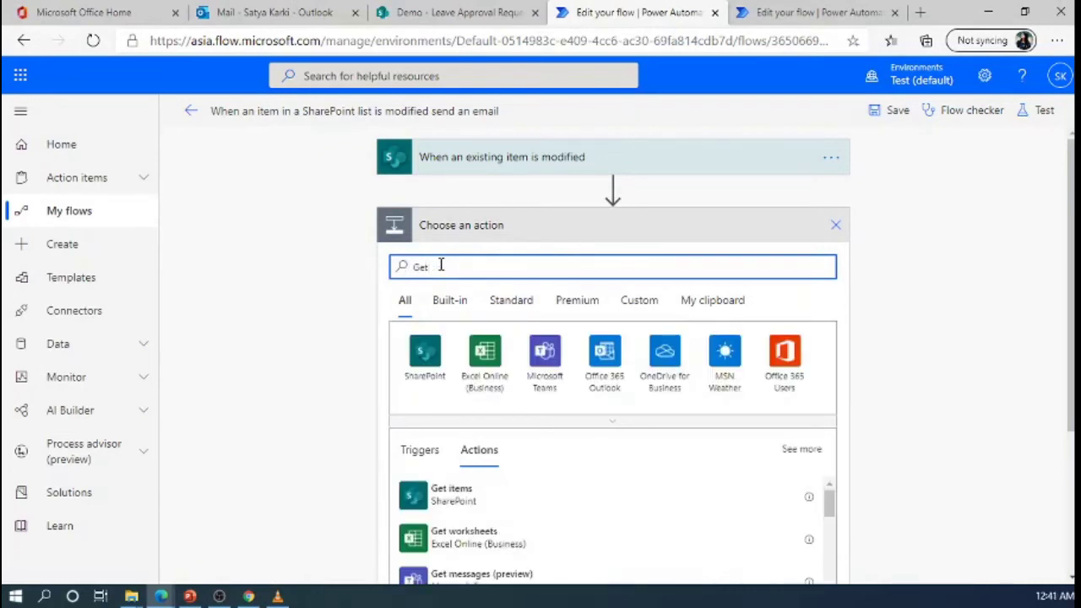
type(" item")
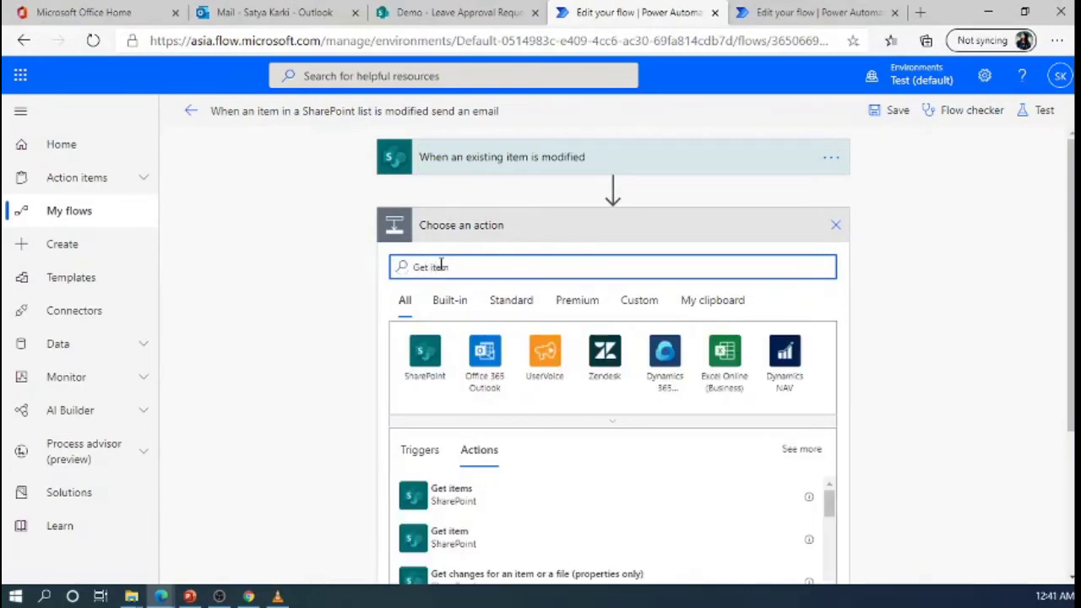
left_click(462, 545)
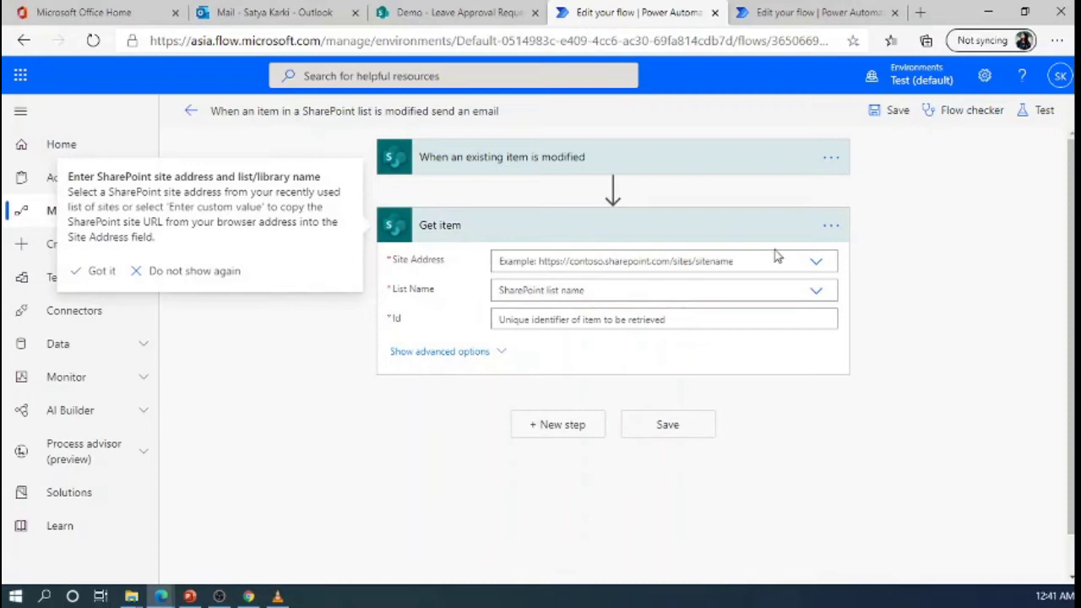
Configure Get item with the Demo site, the Leave Approval Request list and the trigger's ID as the item Id
left_click(819, 269)
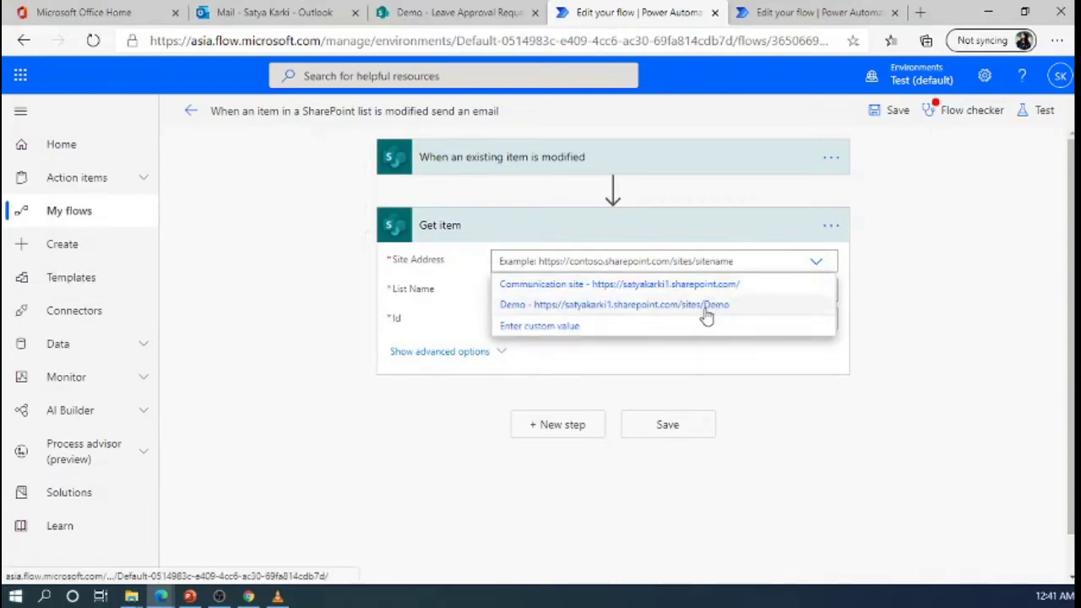
left_click(606, 305)
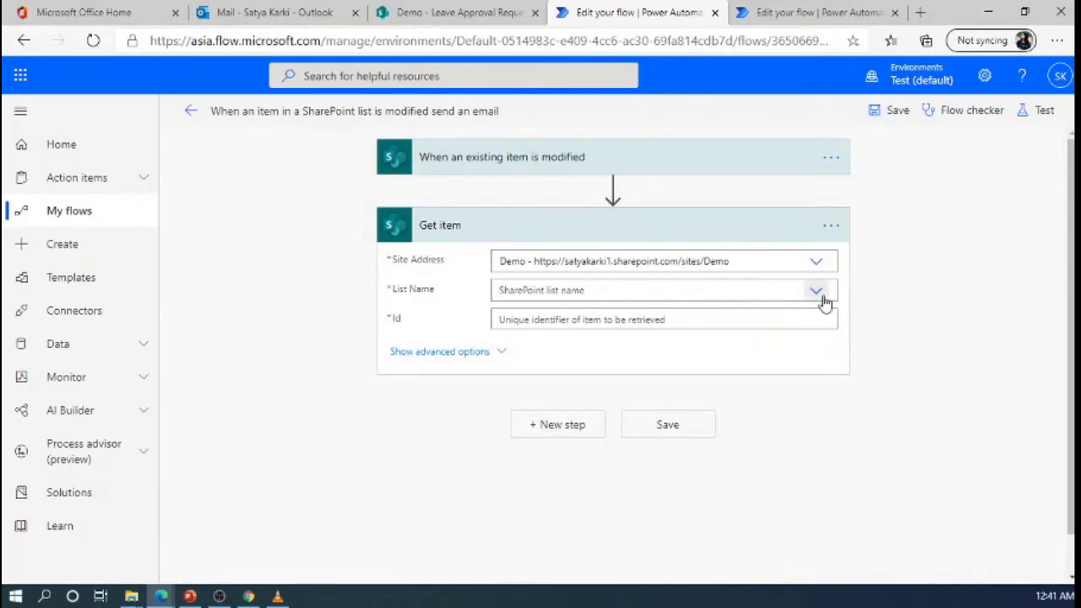
left_click(817, 297)
left_click(605, 315)
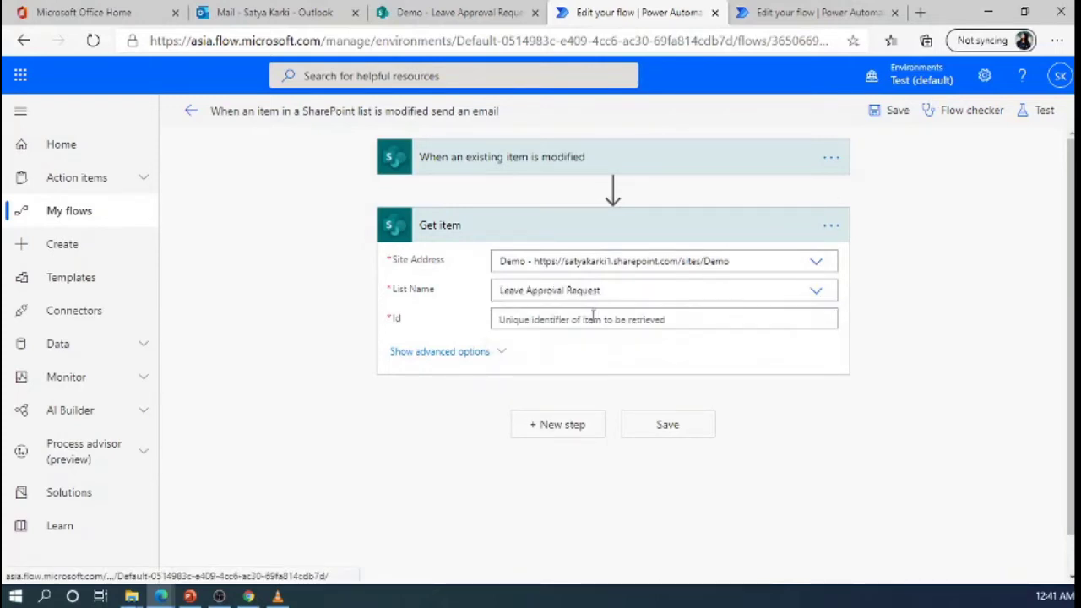
left_click(562, 321)
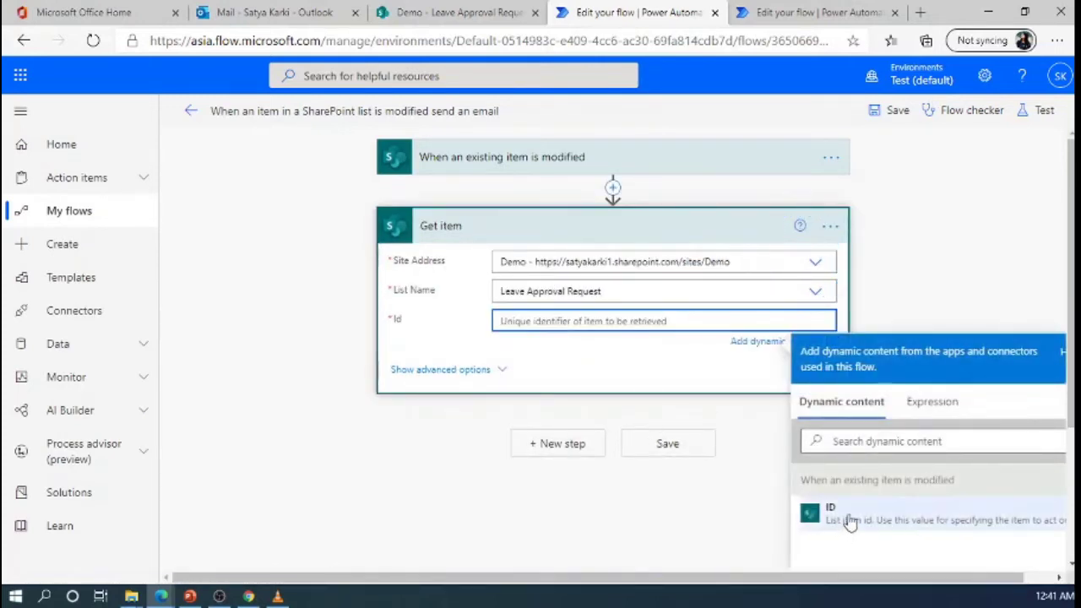
left_click(862, 523)
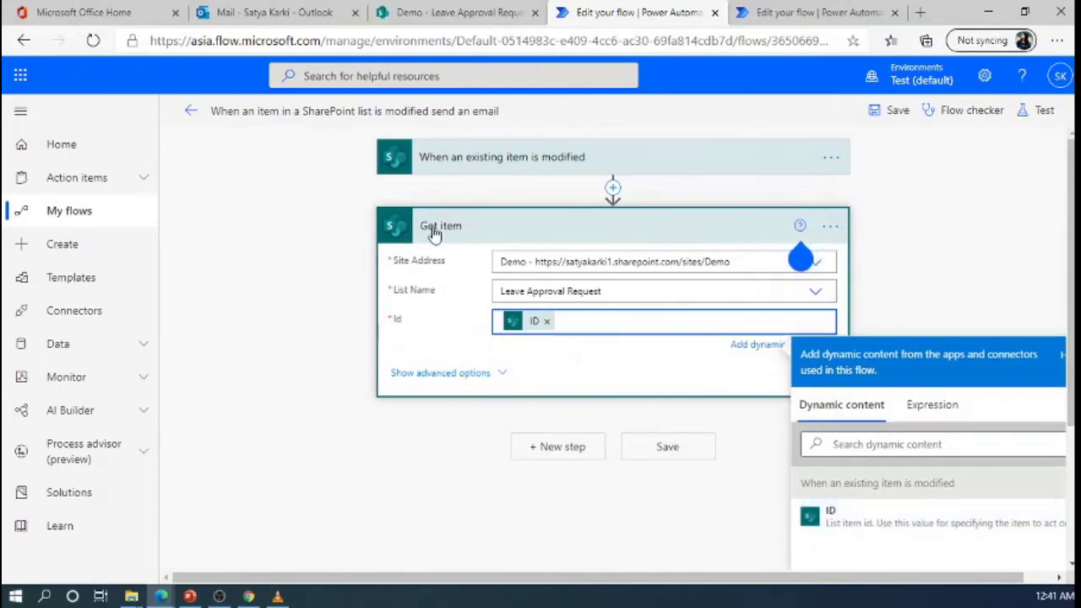
Add a Condition control below the Get item action
left_click(574, 450)
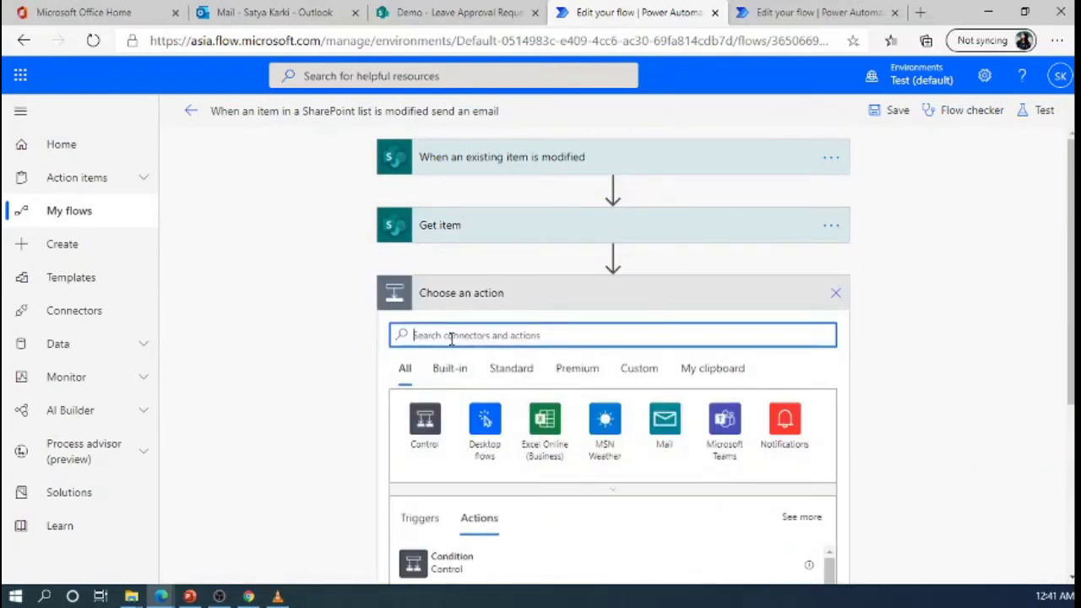
type("Condit")
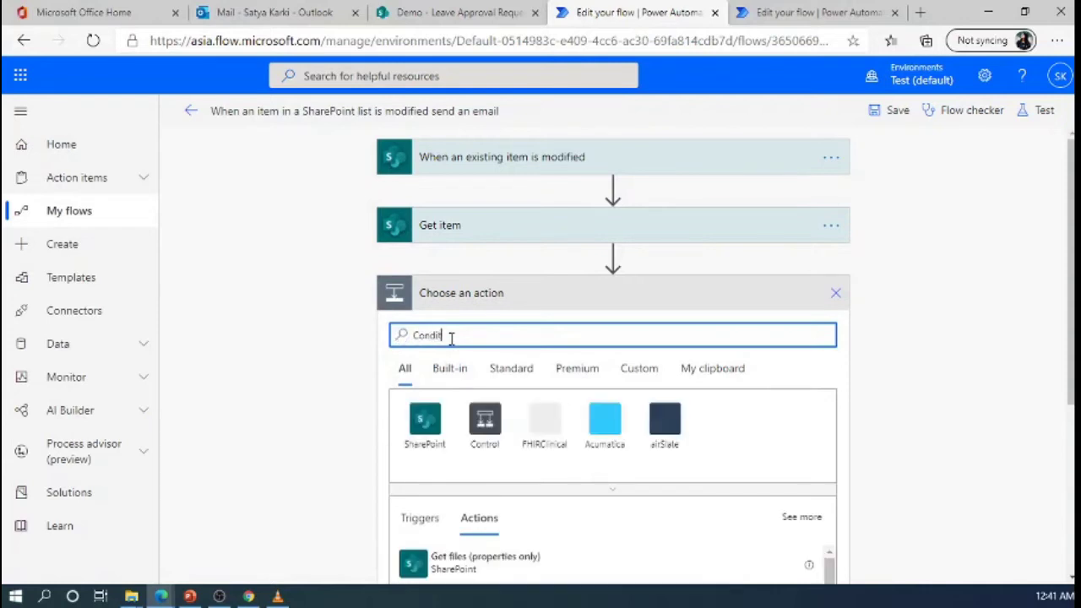
type("io")
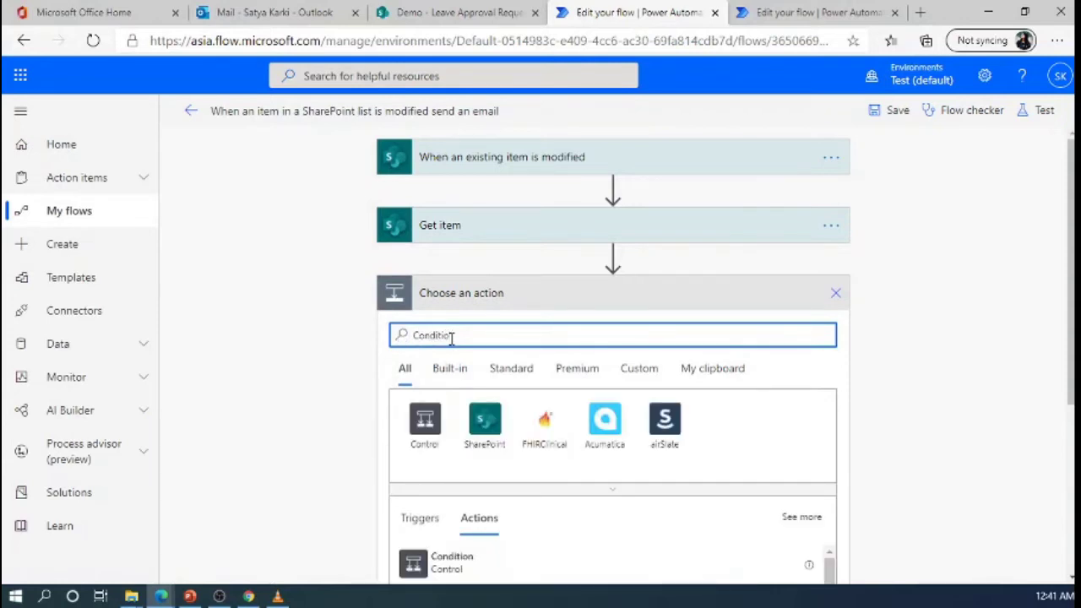
left_click(425, 430)
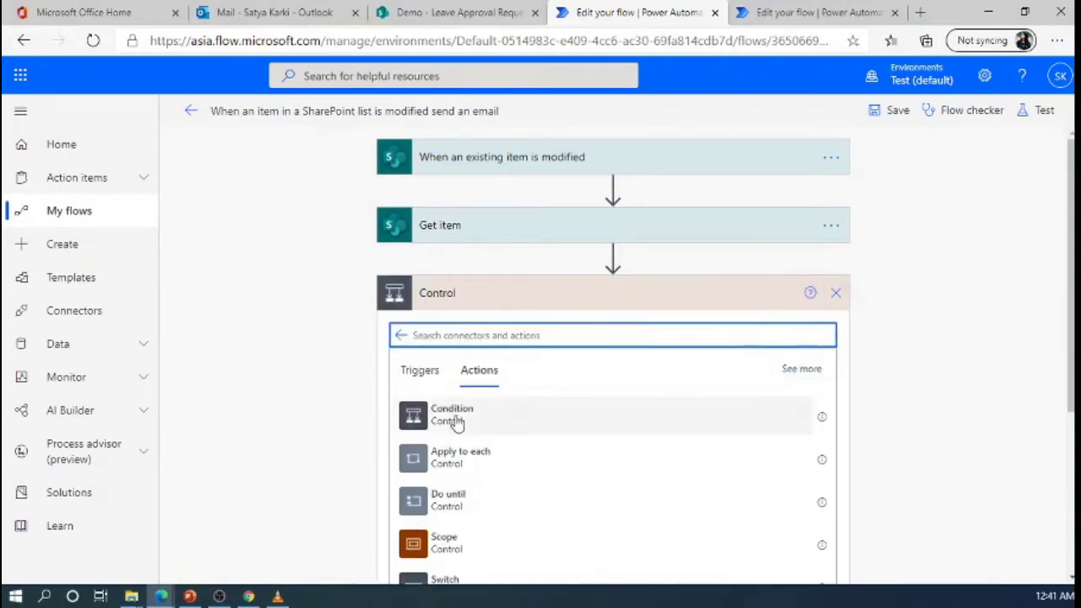
left_click(476, 424)
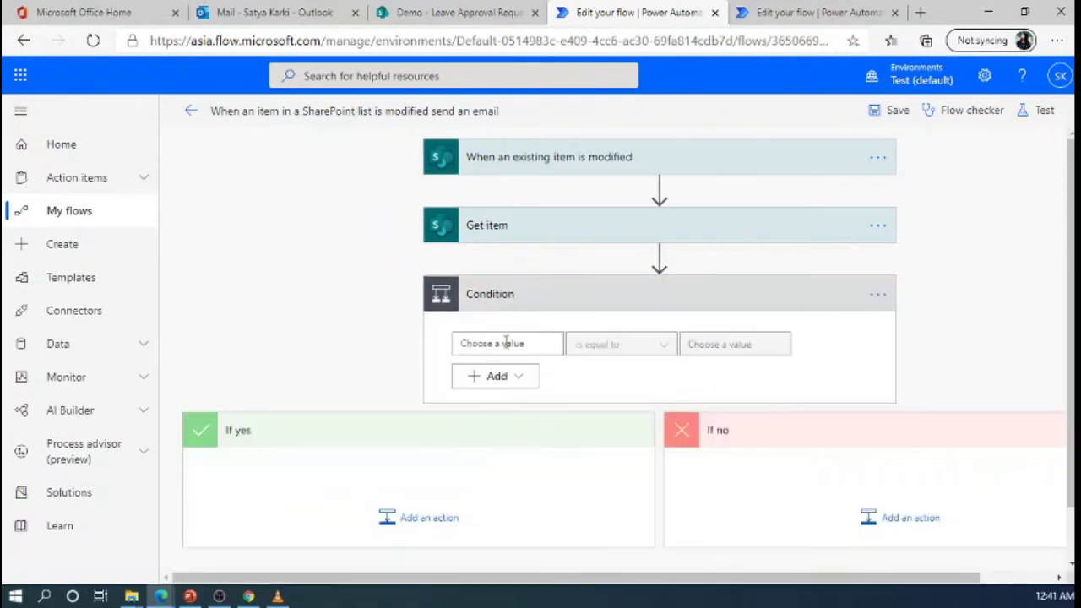
Set the condition to check that Get item's Manager Status Value is not equal to null
left_click(502, 345)
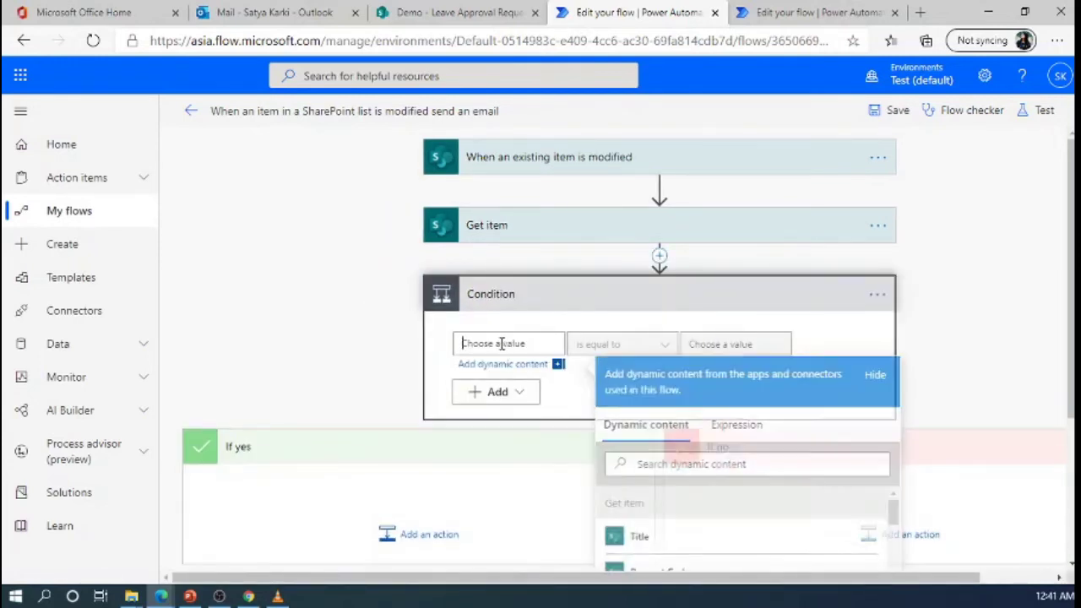
left_click(647, 471)
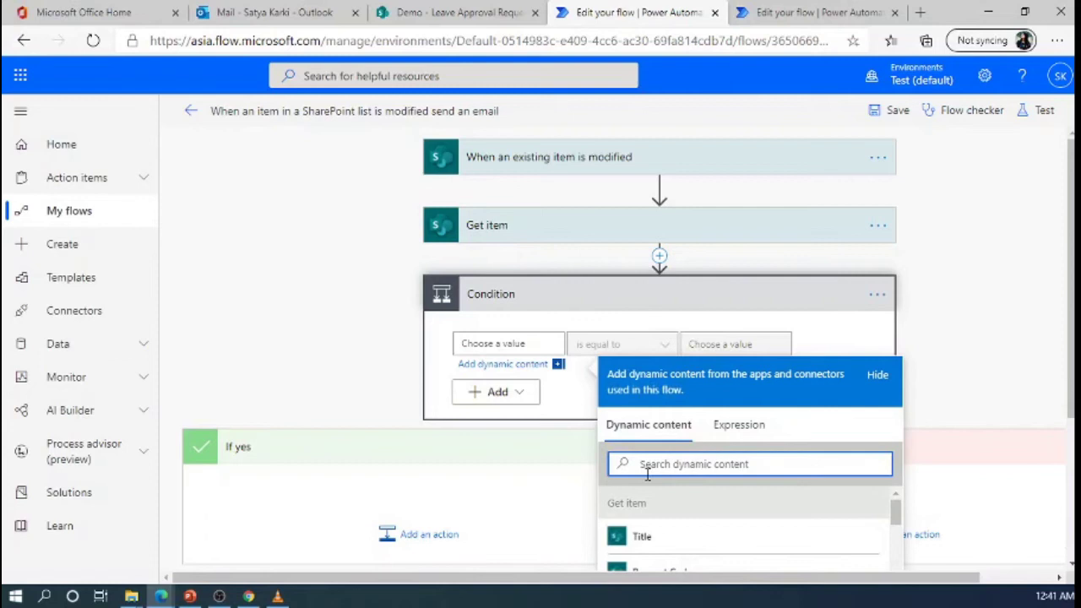
type("Manager")
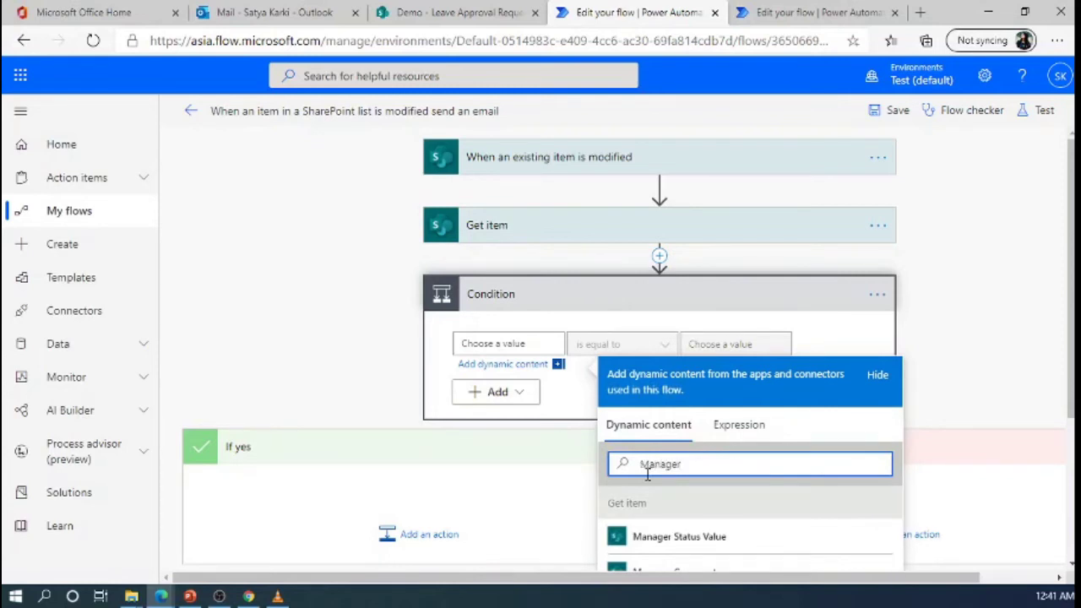
left_click(694, 538)
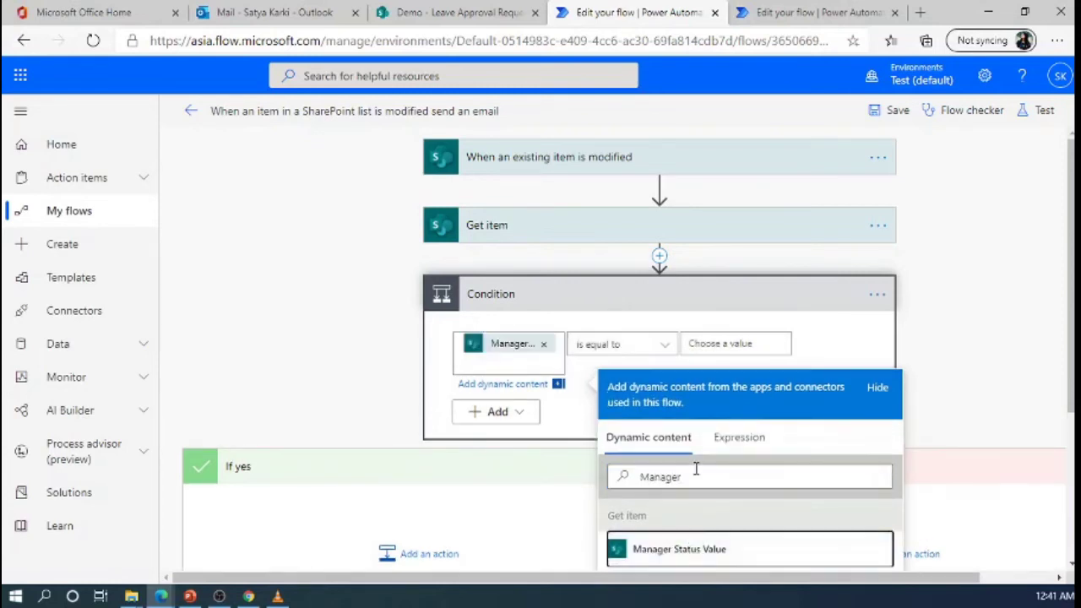
left_click(660, 350)
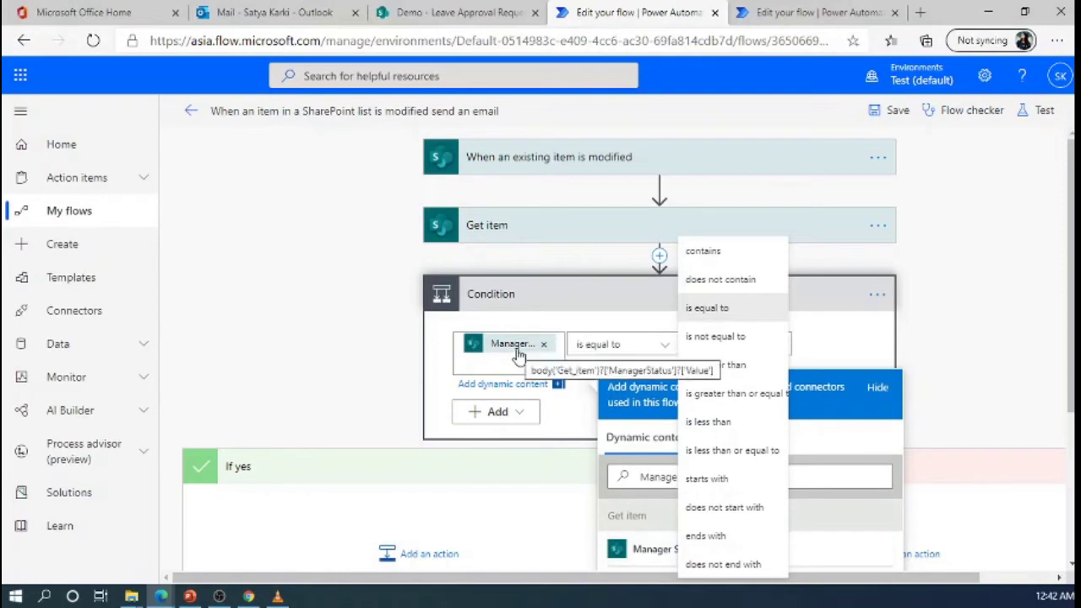
left_click(717, 337)
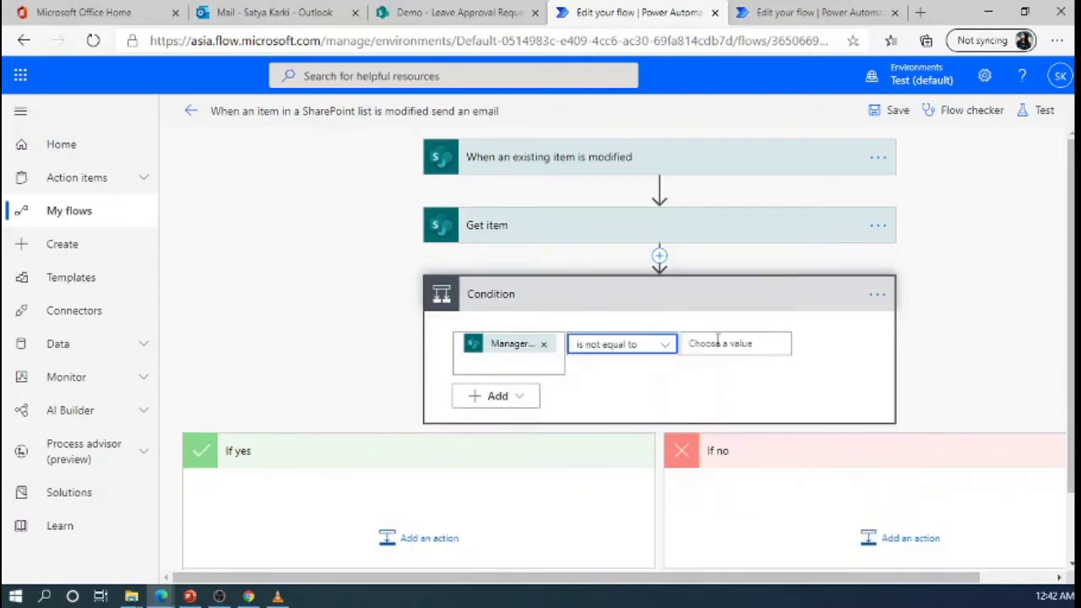
left_click(728, 343)
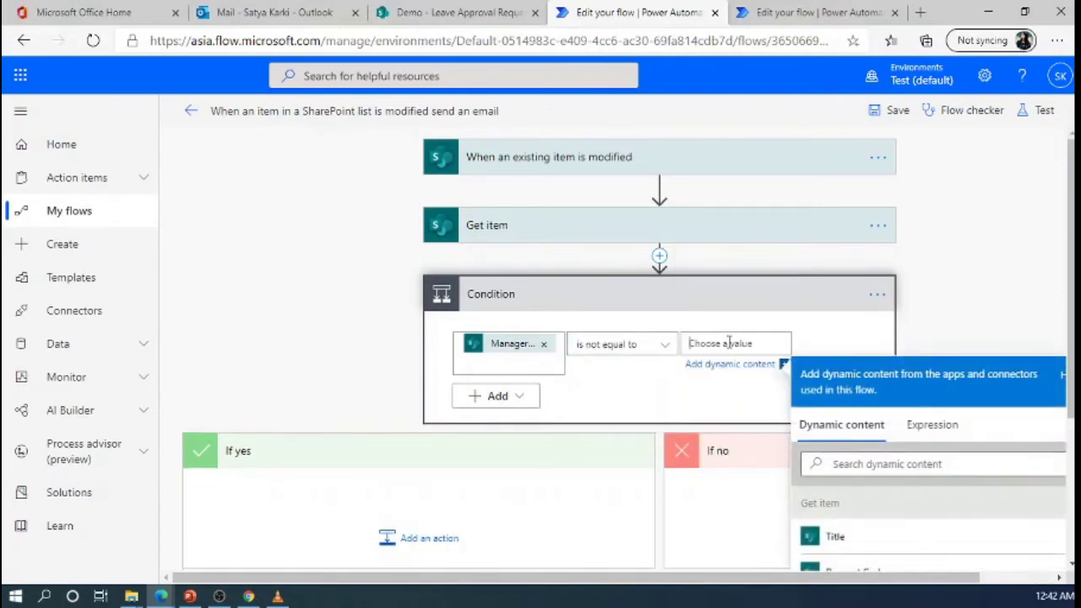
type("null")
Add the Mail action Send an email notification (V3) to the condition's If yes branch
scroll(297, 504, "down", 1)
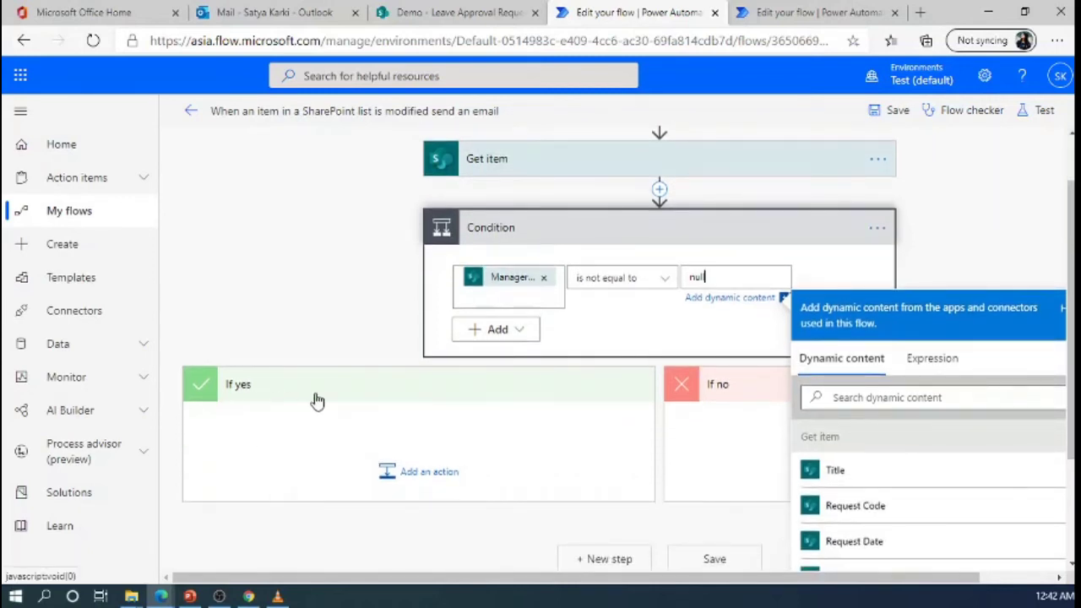
left_click(419, 478)
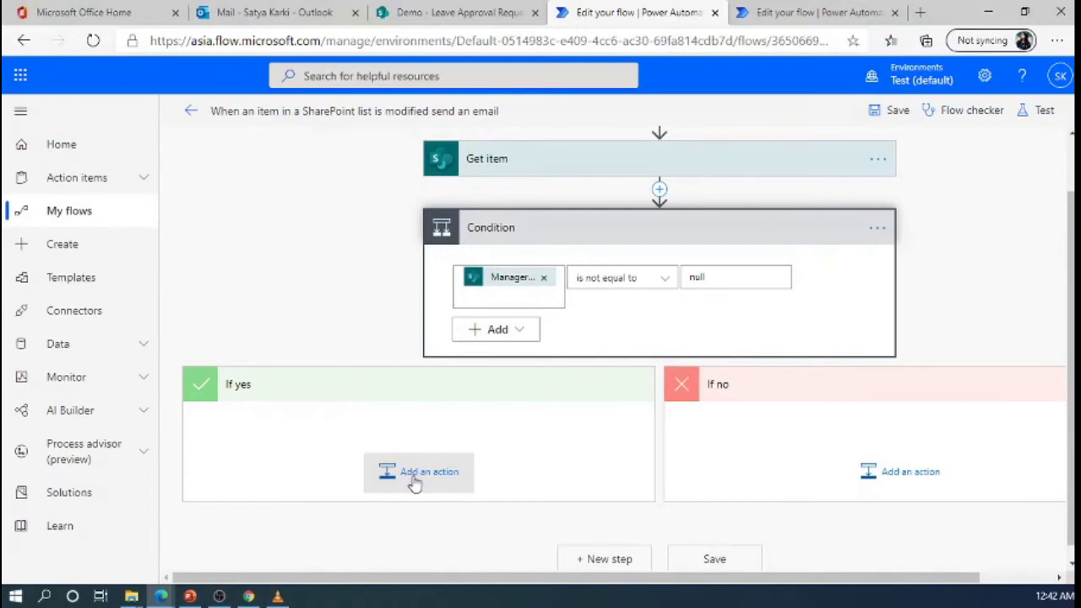
left_click(414, 480)
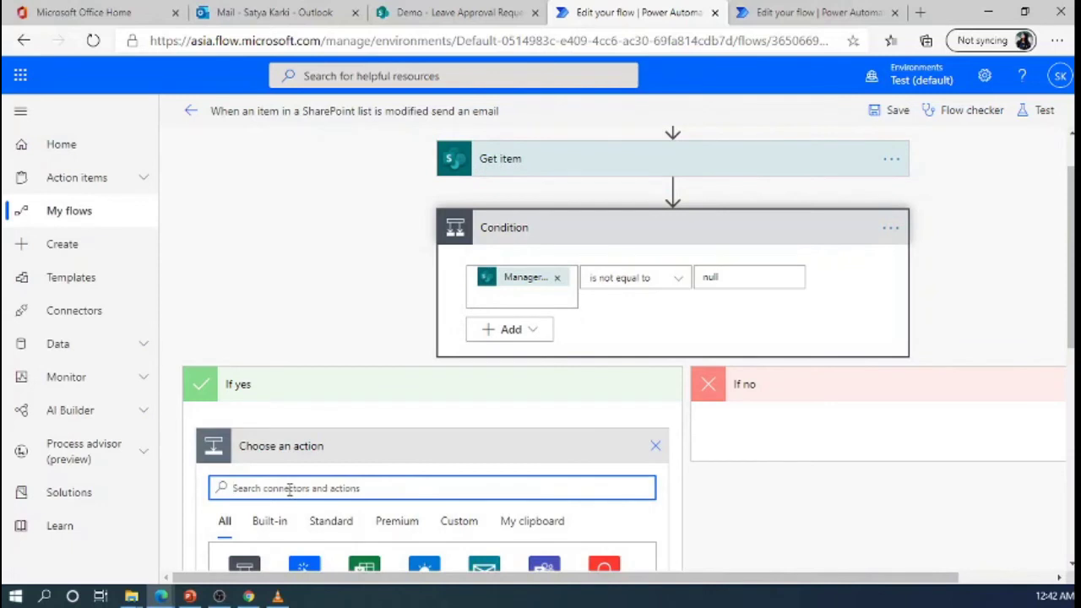
scroll(328, 564, "down", 2)
scroll(328, 564, "down", 3)
left_click(484, 321)
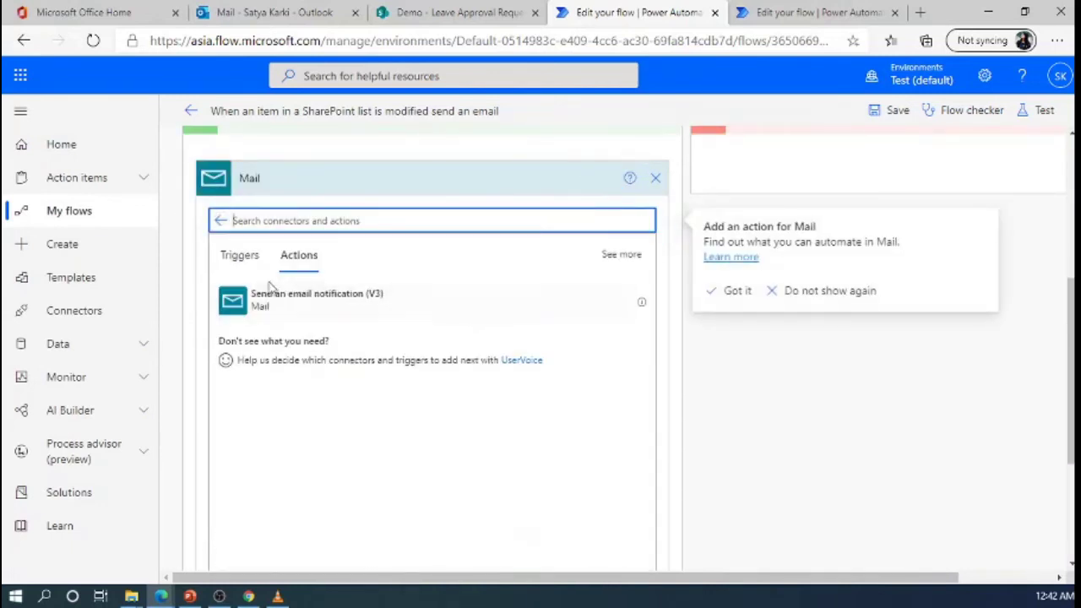
left_click(293, 309)
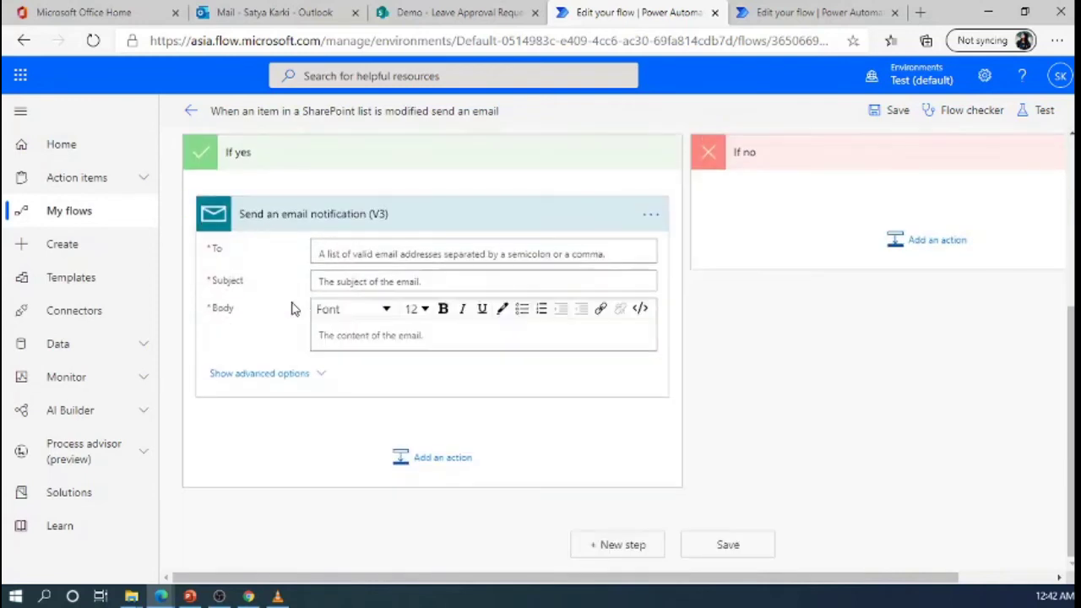
Set the email notification's recipient to Get item's Created By Email value
left_click(360, 250)
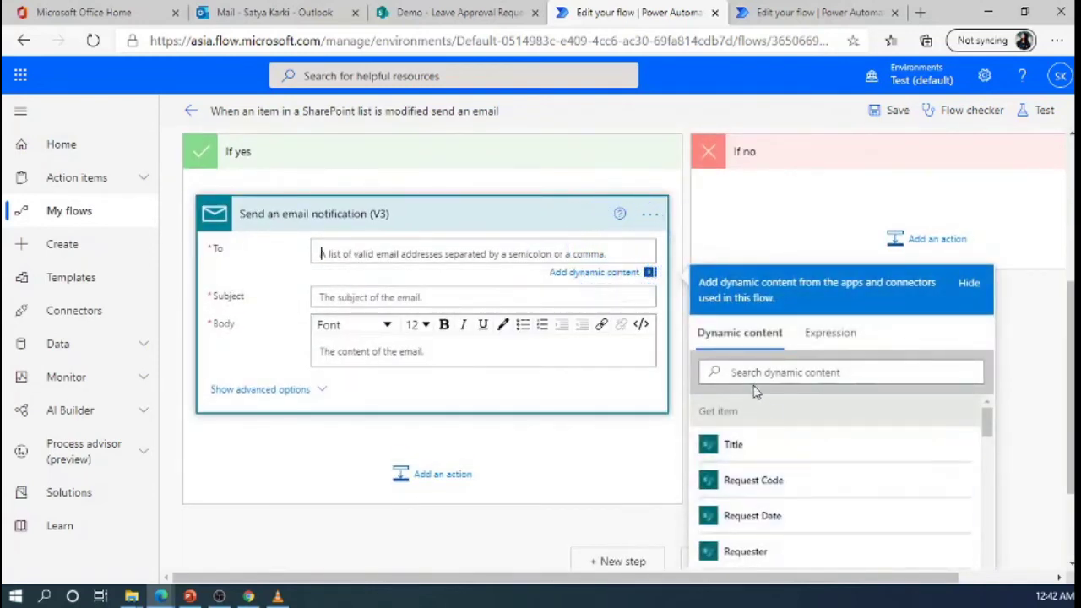
type("Crea")
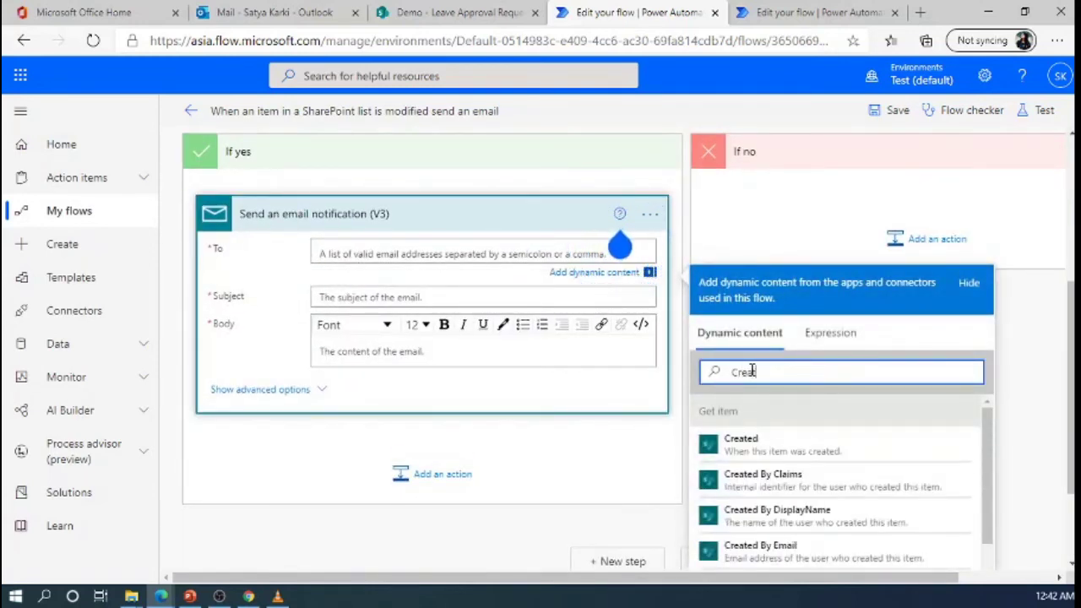
type("tedby")
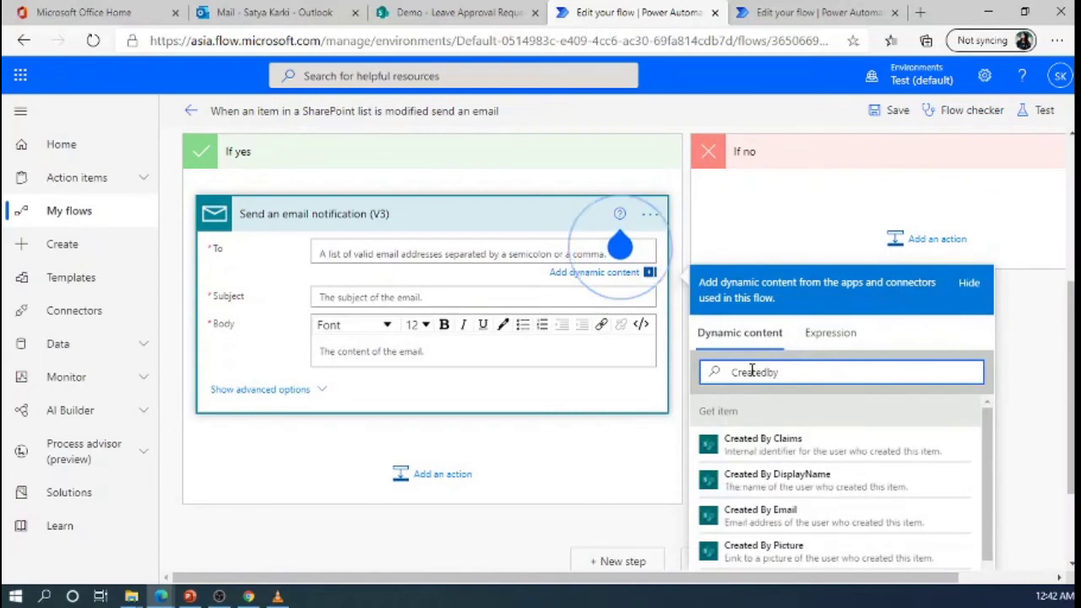
left_click(813, 514)
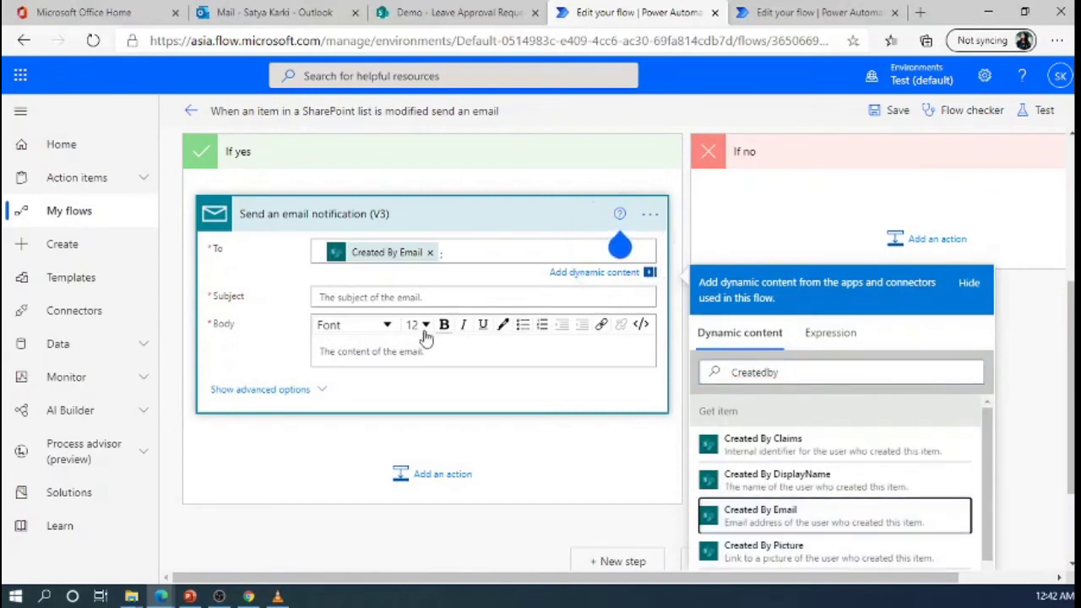
Enter "Response from Manager to your Leave Request" as the email notification's subject
left_click(343, 298)
type("Re")
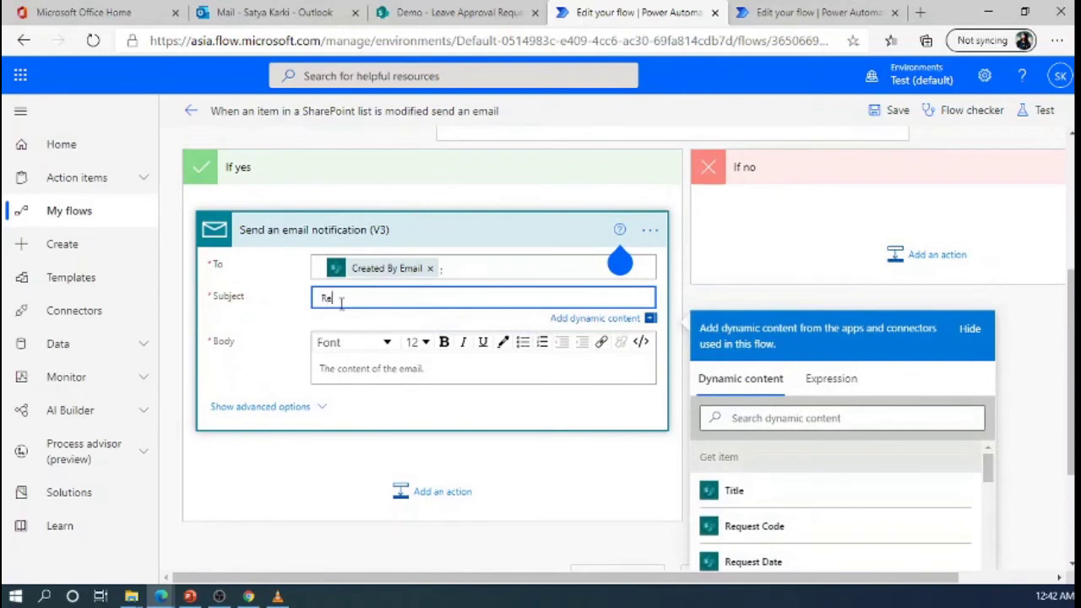
type("sponse from Manager to your")
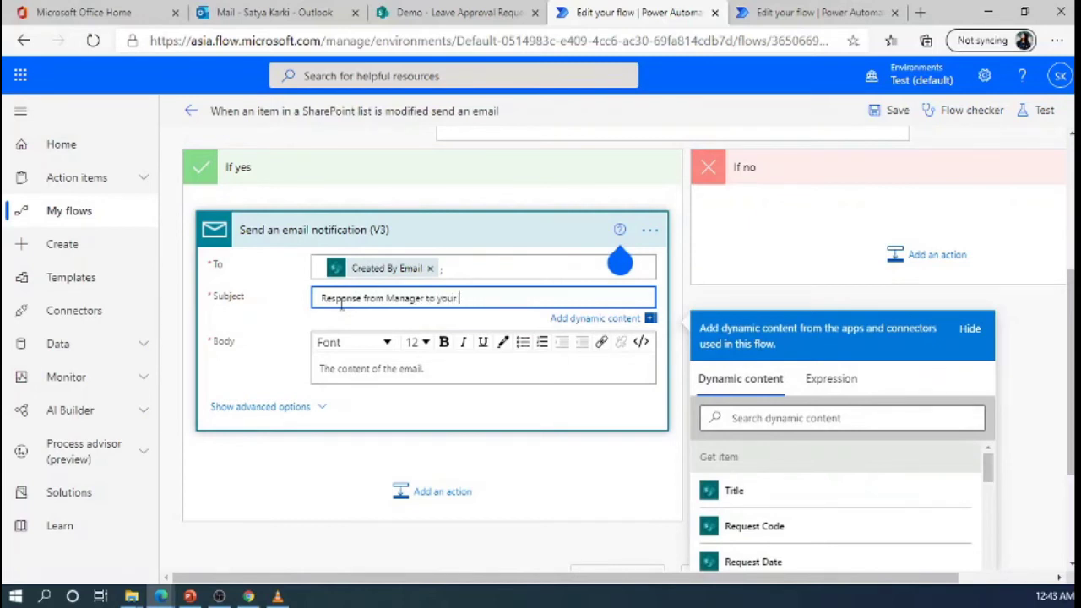
type("Leave Request")
Start the email body with "Dear" followed by Get item's Created By DisplayName value
left_click(351, 368)
type("Dear")
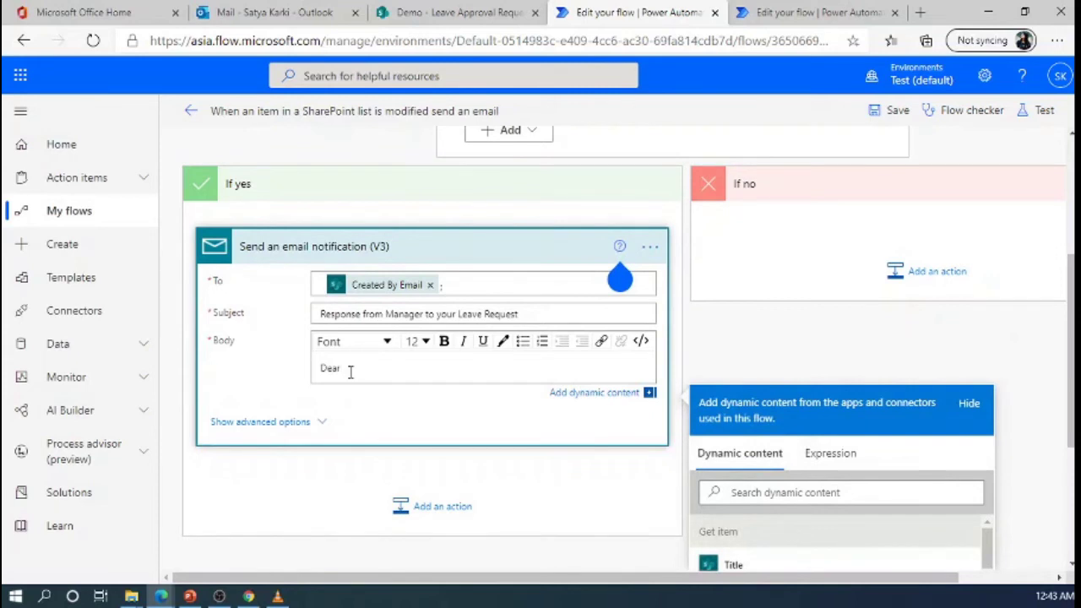
left_click(747, 496)
type("Created")
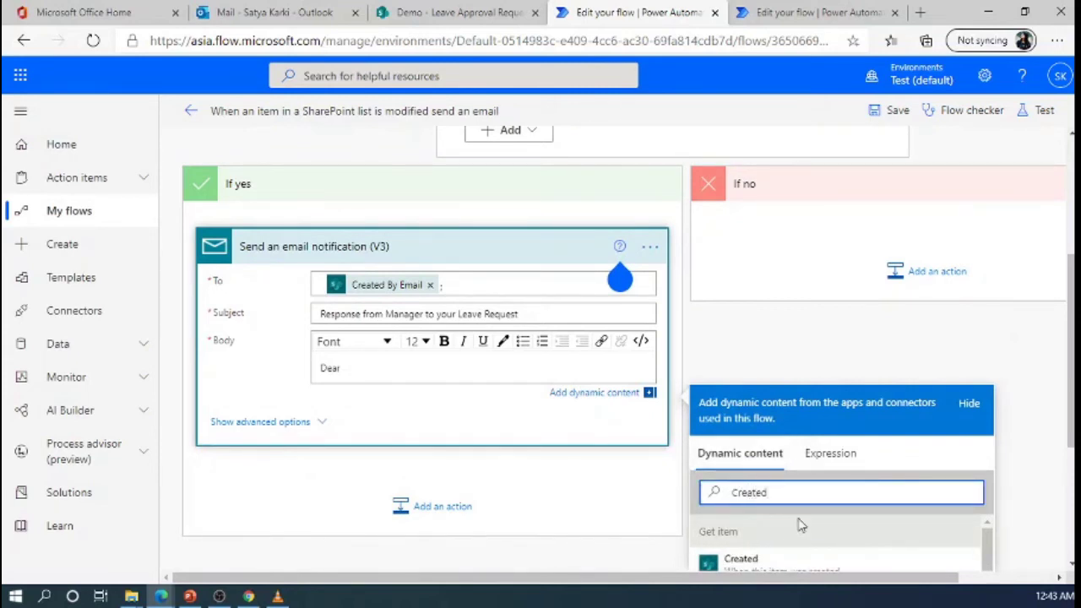
scroll(1048, 410, "down", 3)
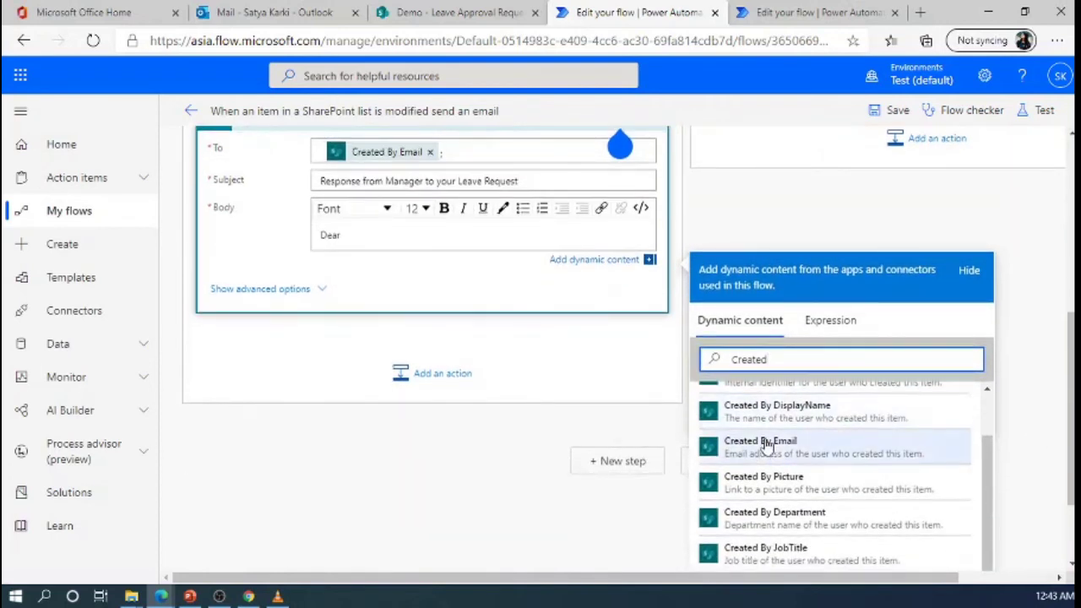
left_click(787, 413)
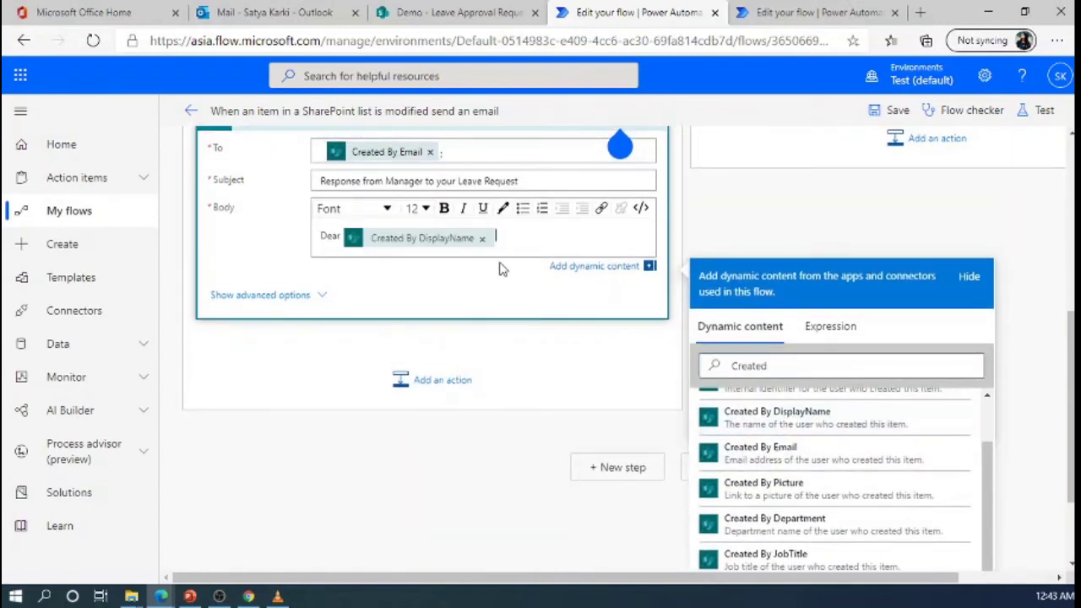
Add the body lines "You have got response from your Manager to your Leave Request." and "See Details" below the greeting
key("Return")
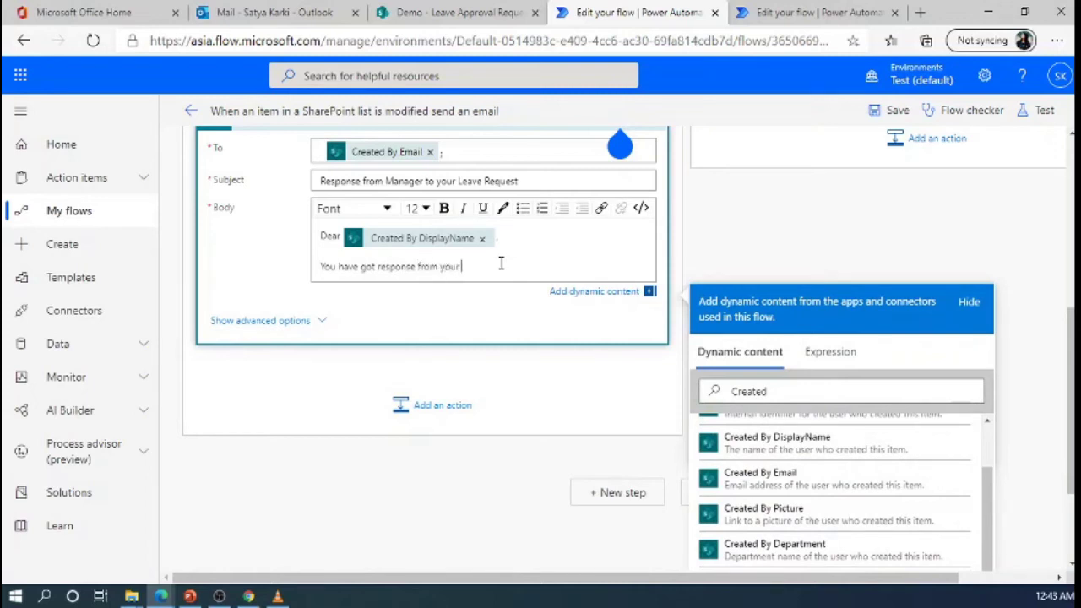
type("ager to your Leave Request")
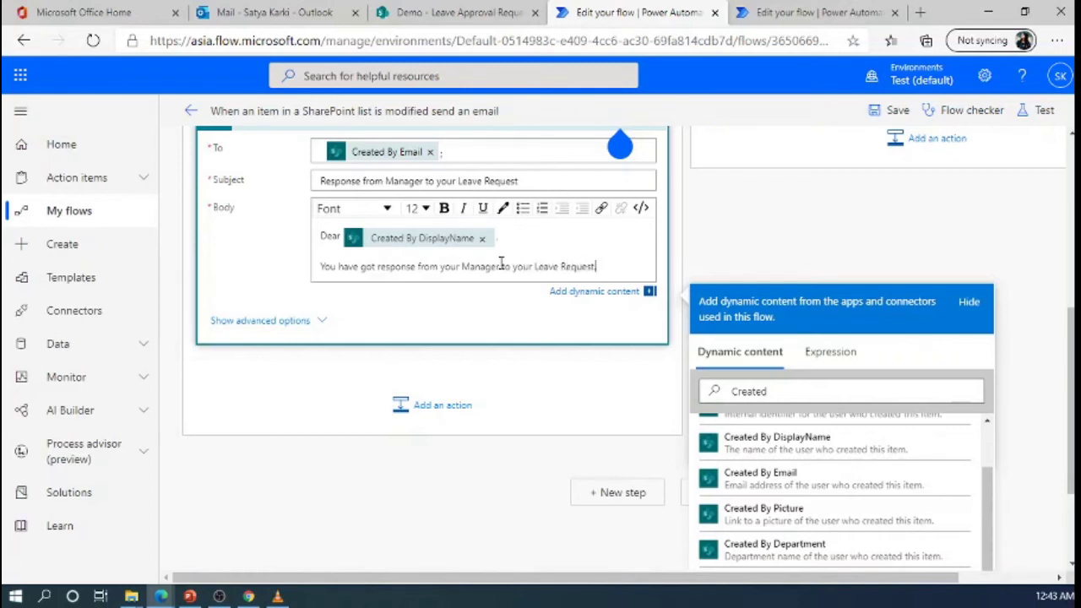
type(".")
key("Return")
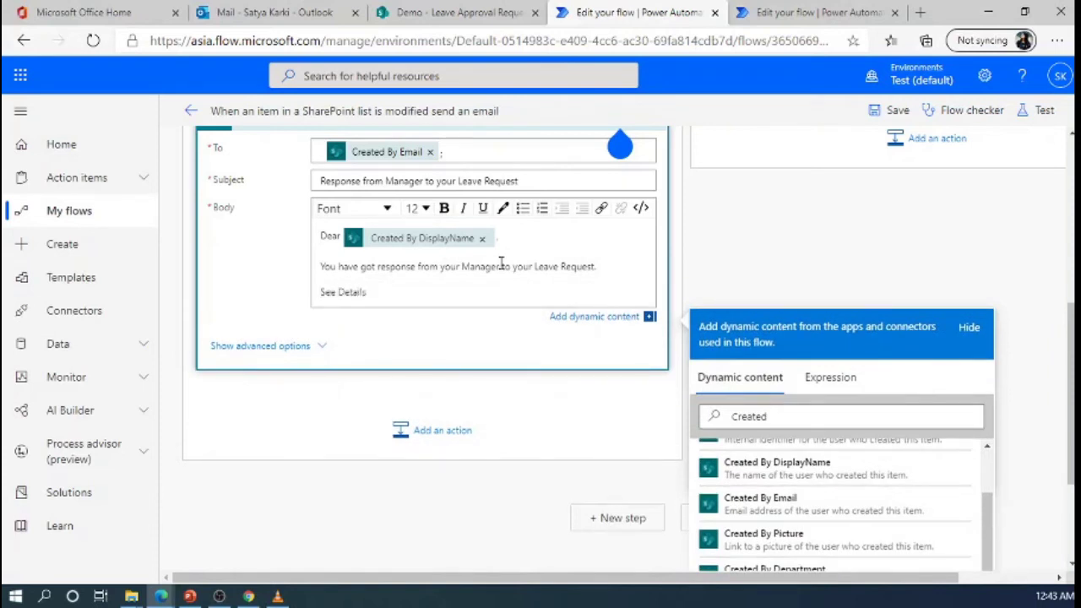
Add a "Leave Start Date:" line to the email body followed by Get item's Leave Start Date value
key("Return")
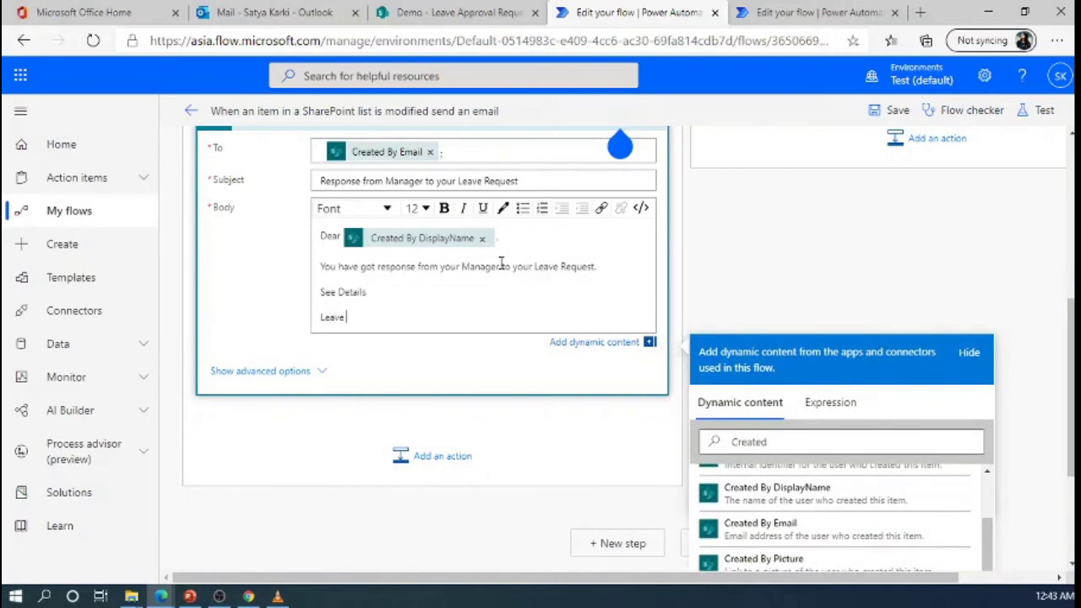
type("Date:")
left_click(763, 443)
double_click(758, 444)
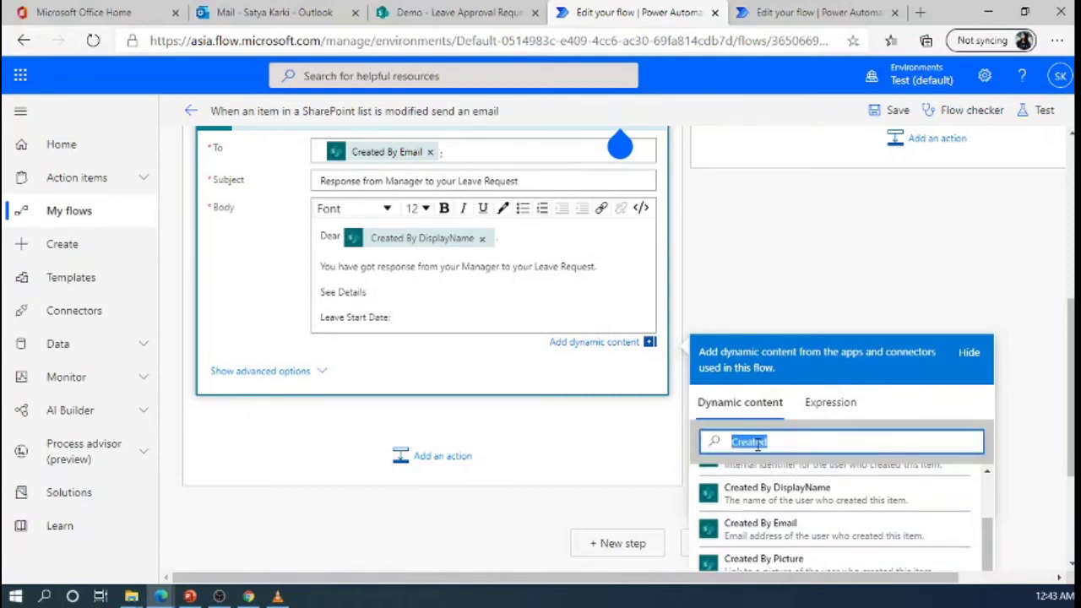
type("Leav")
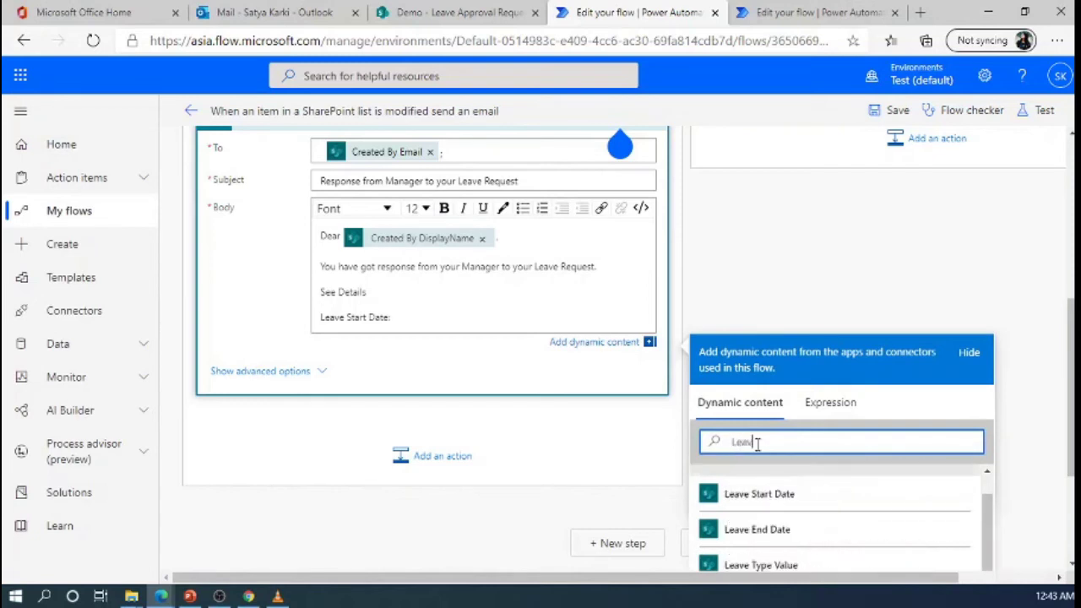
type("e Sta")
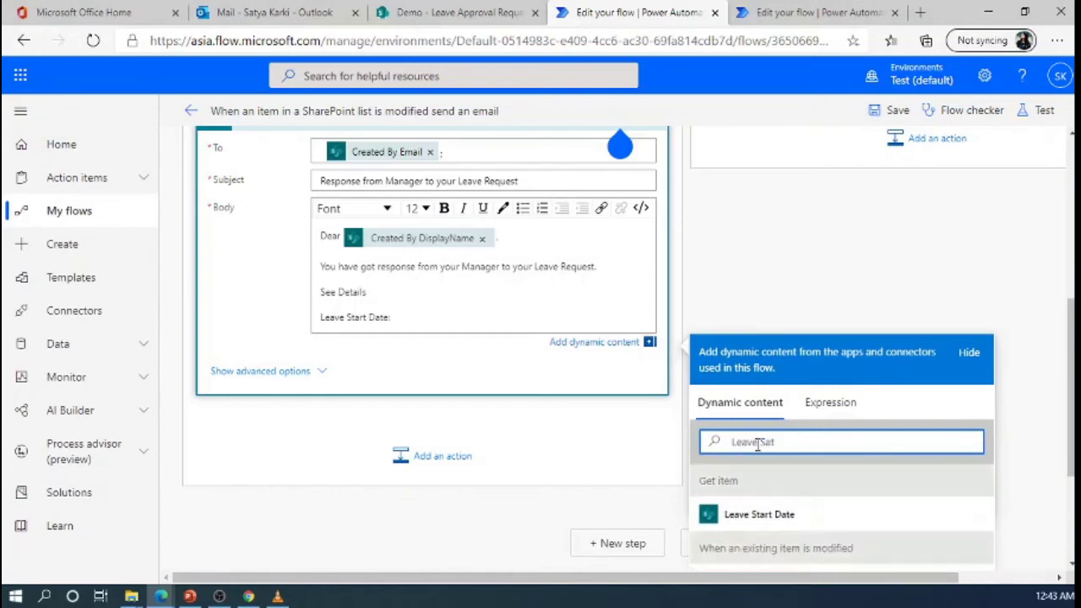
left_click(773, 516)
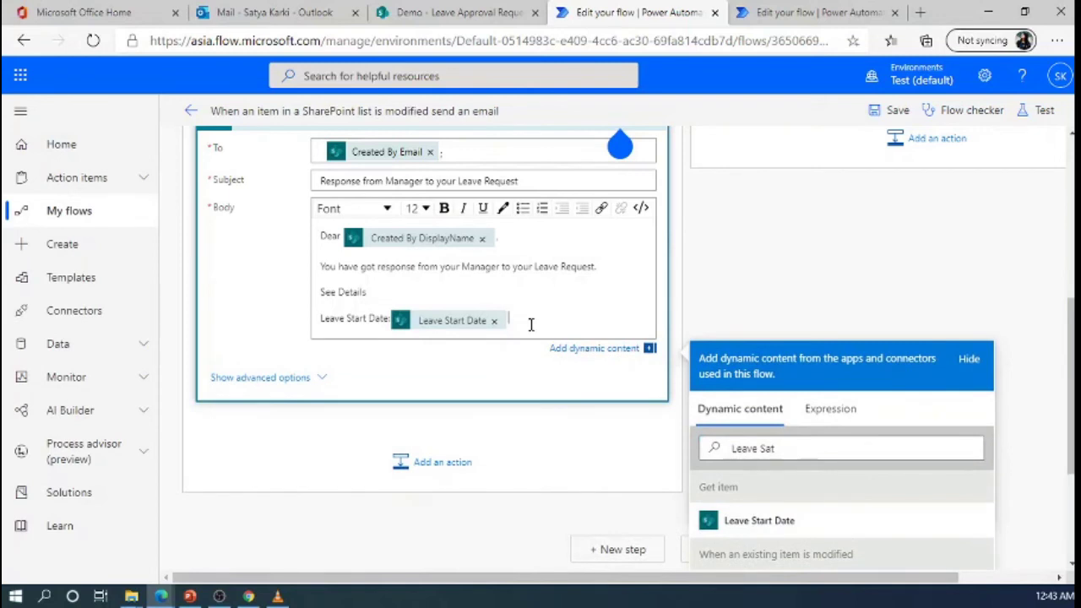
Add a "Leave End Date:" line to the email body followed by Get item's Leave End Date value
key("Return")
type("L")
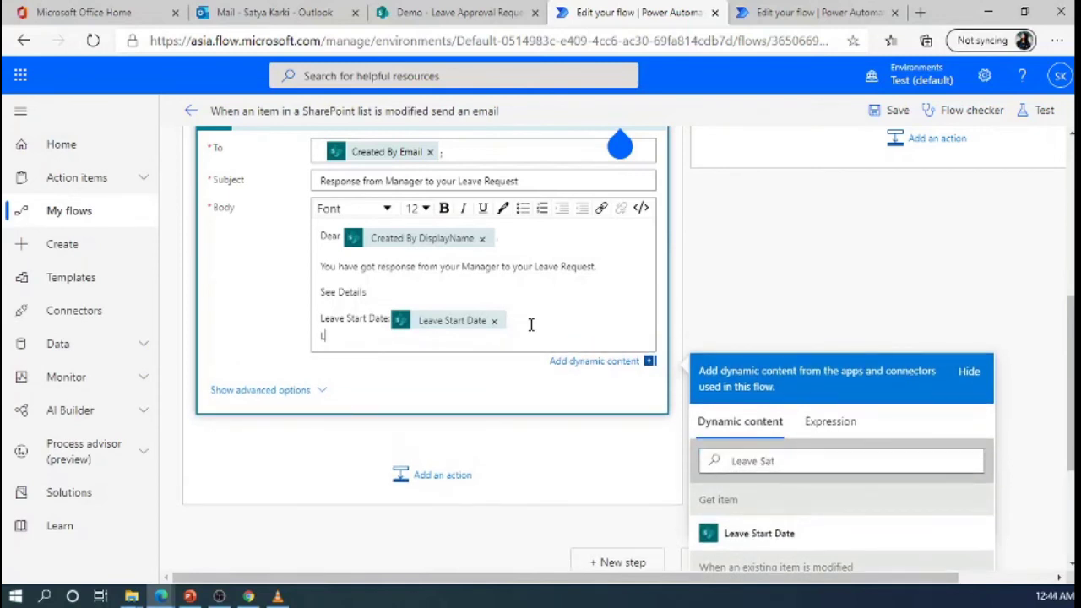
type("eave End Date:")
scroll(801, 514, "down", 1)
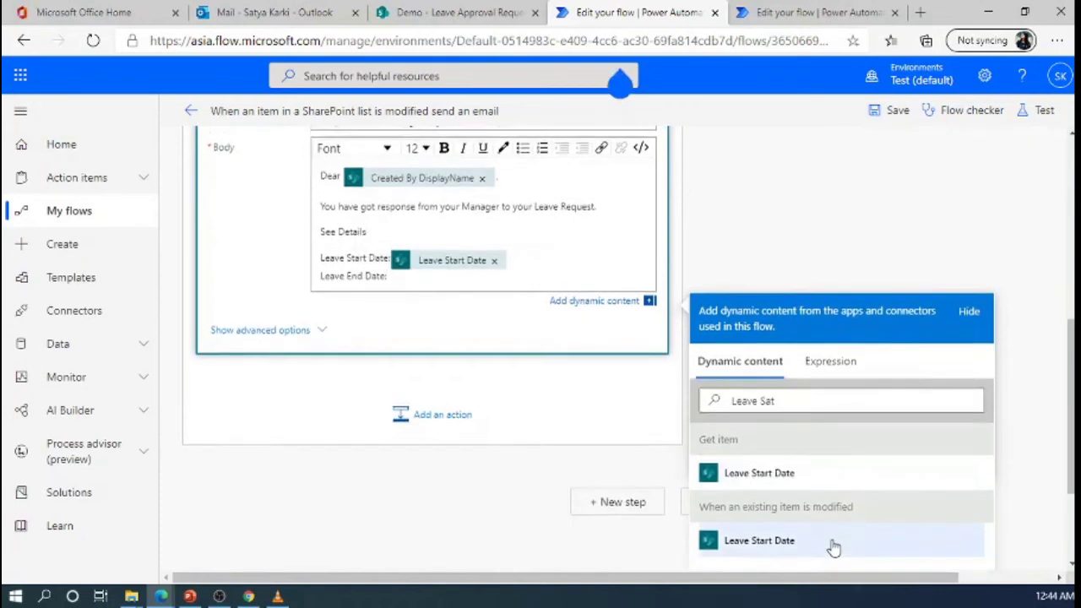
scroll(798, 526, "down", 1)
left_click(792, 329)
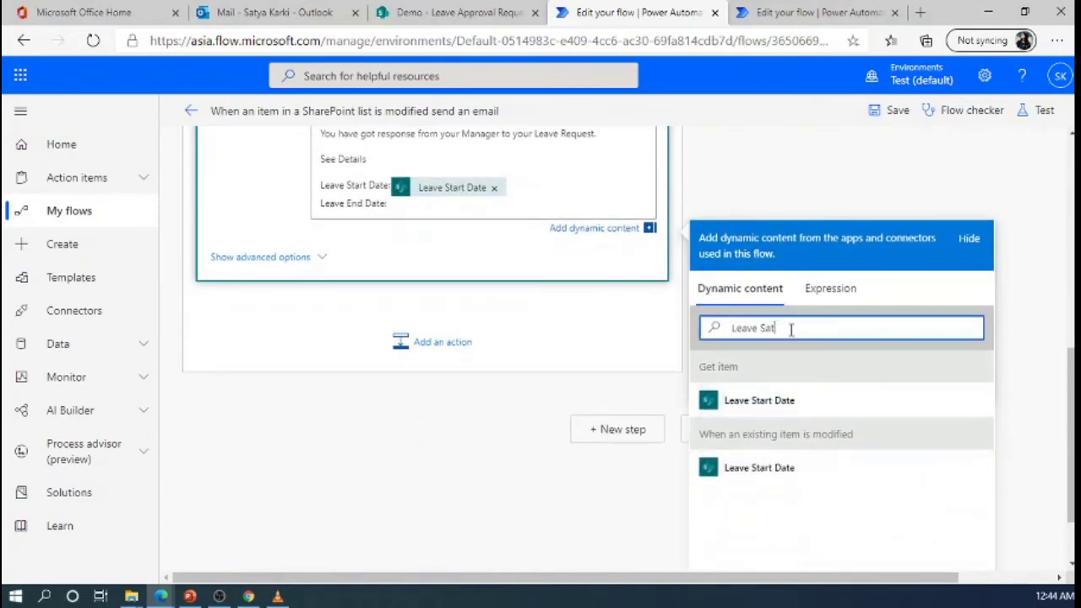
key("BackSpace")
key("BackSpace")
key("BackSpace")
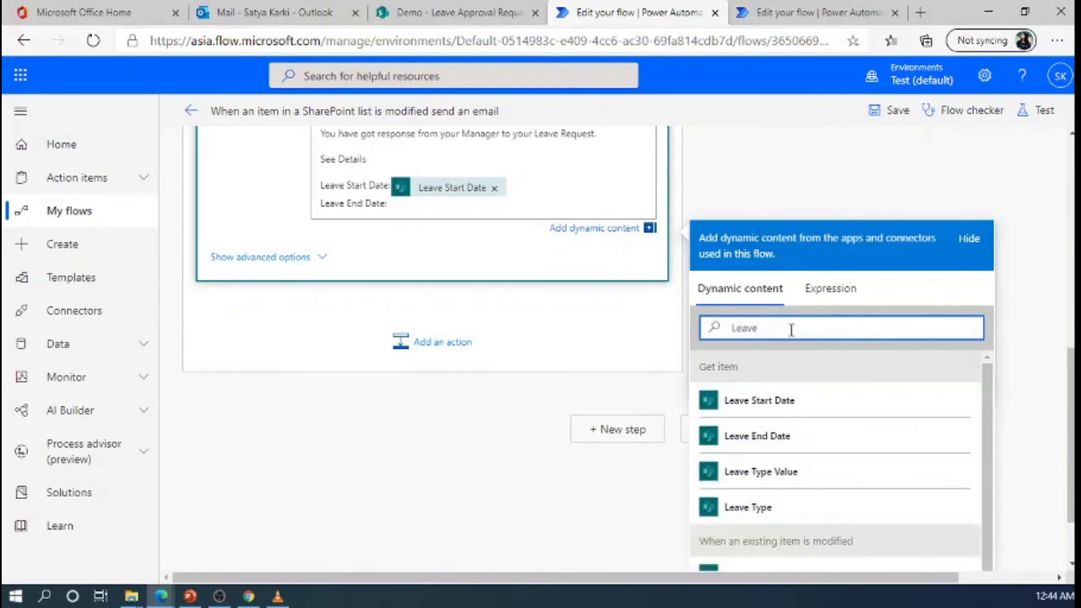
type("end")
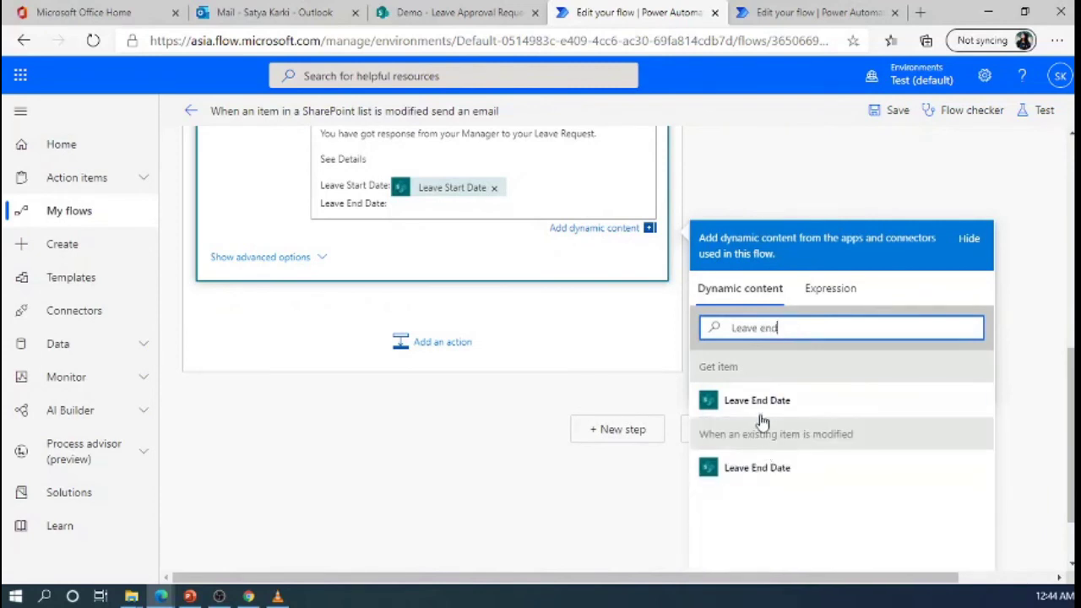
left_click(758, 402)
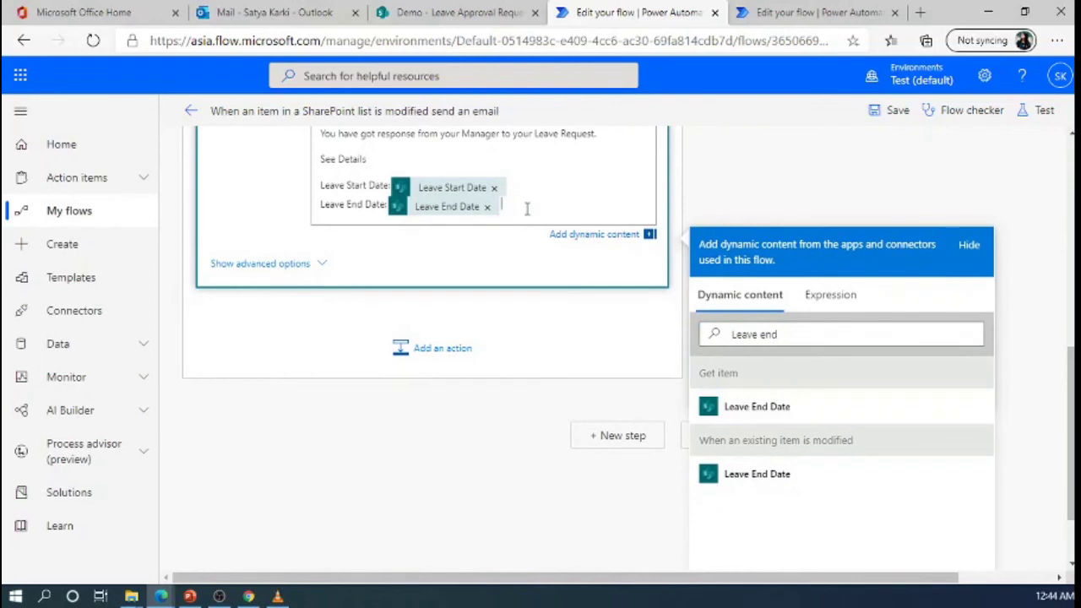
Add a "Manager Approval Status:" line to the email body followed by Get item's Manager Status Value
key("Return")
type("Manage")
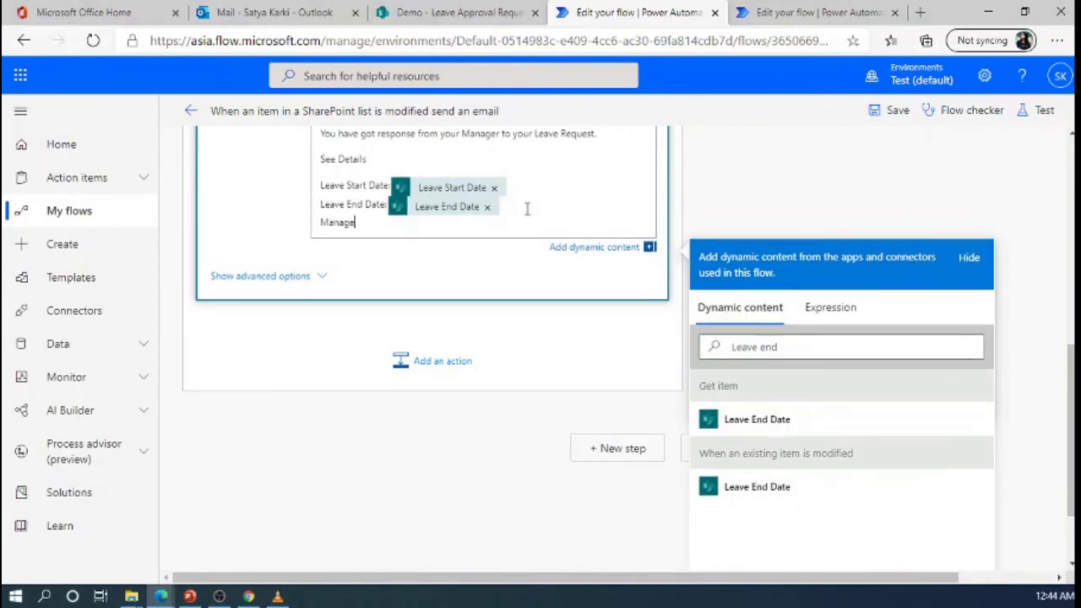
type("r")
type(" St")
key("BackSpace")
key("BackSpace")
type("Approval Status:")
left_click_drag(787, 347, 730, 347)
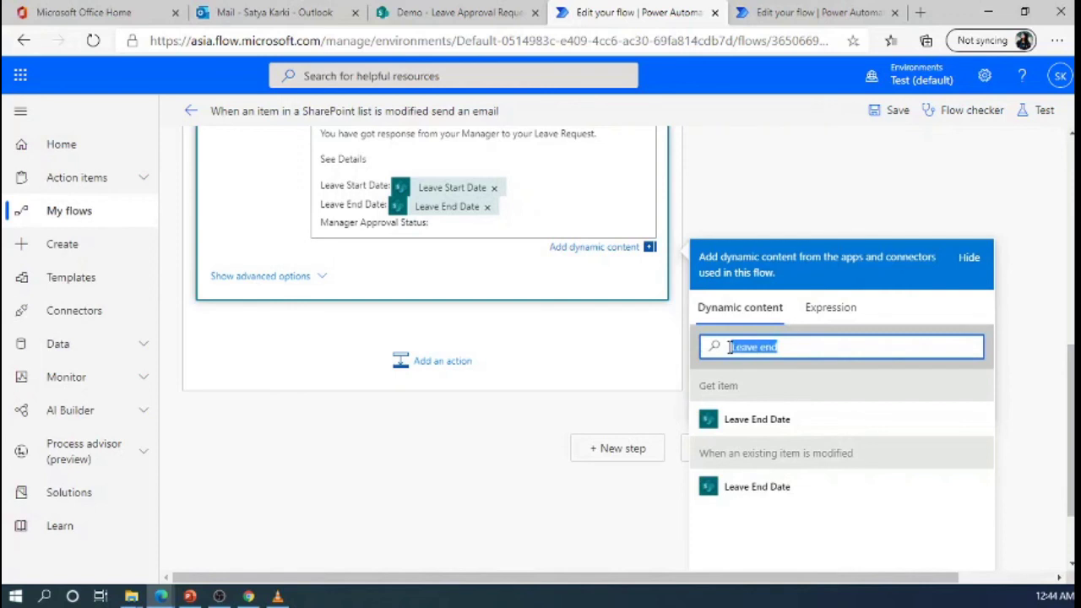
type("Manager")
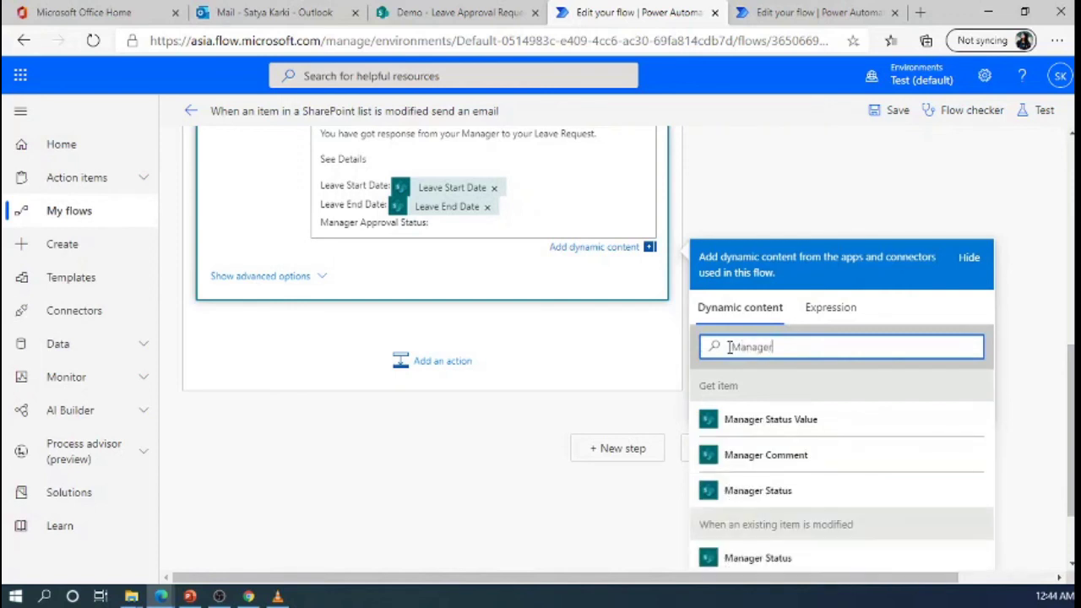
left_click(776, 419)
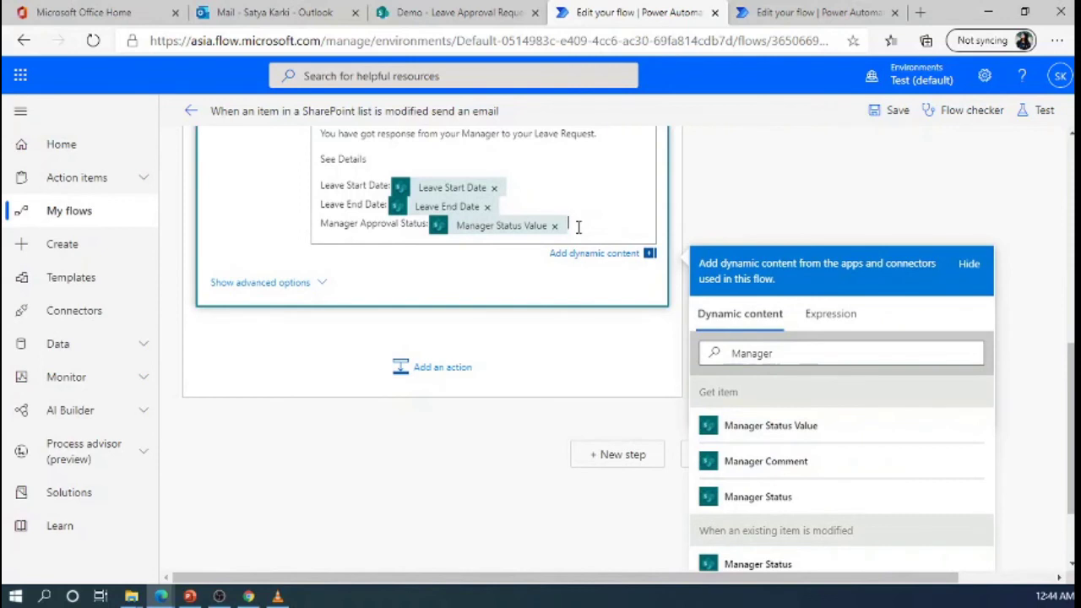
Add a "Manager Comment:" line with Get item's Manager Comment value, and close the email body with "Thank you!"
key("Return")
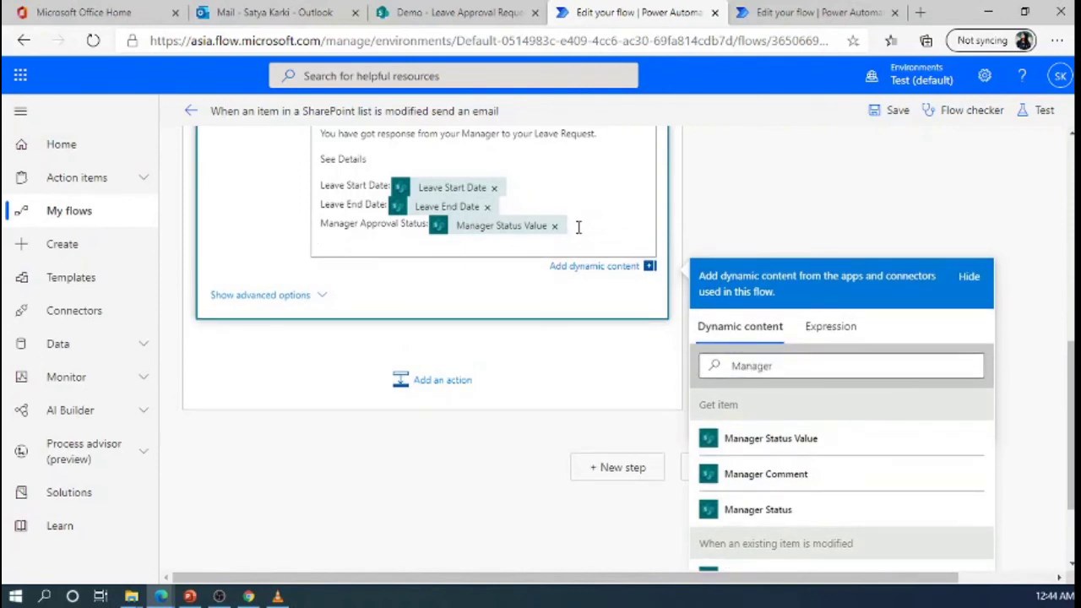
type("Manager Comment:")
left_click(807, 486)
key("Return")
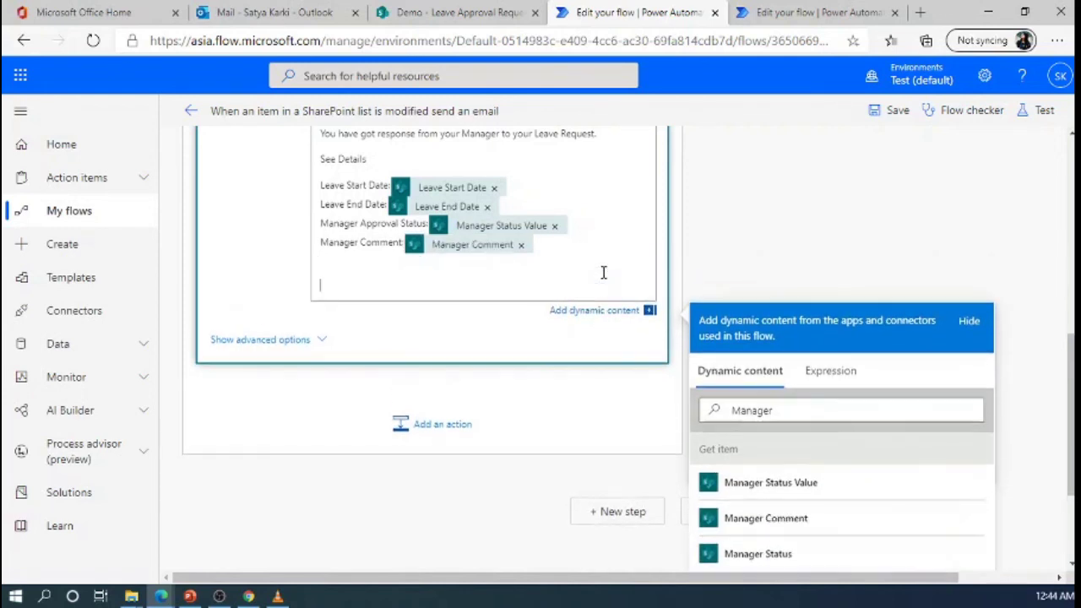
type("Thank you!")
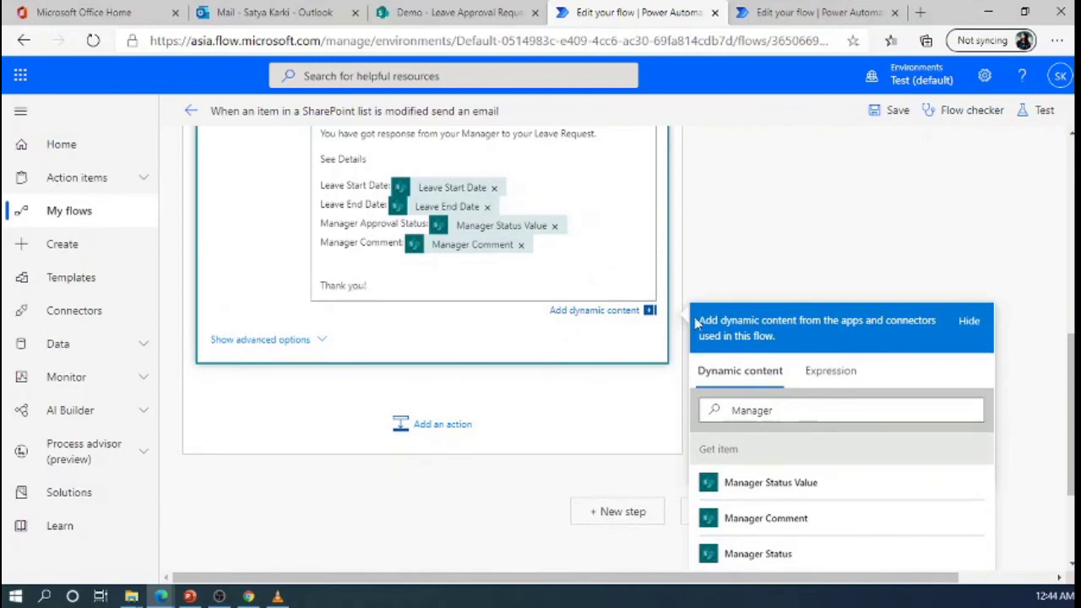
Review the whole flow, checking the trigger, Get item, the condition and the email notification in the If yes branch
scroll(554, 493, "up", 4)
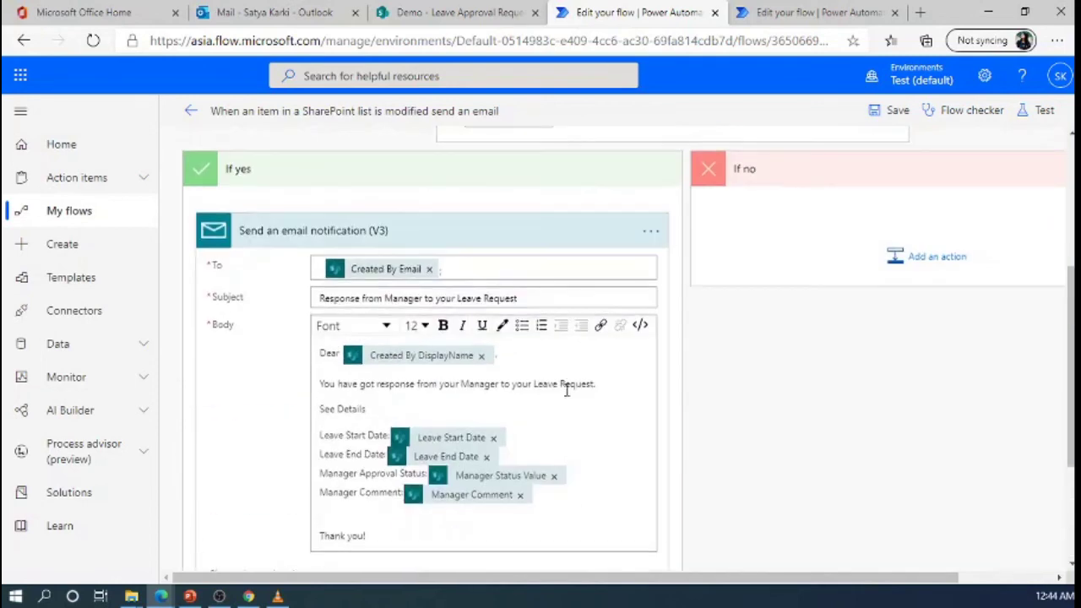
scroll(550, 427, "up", 3)
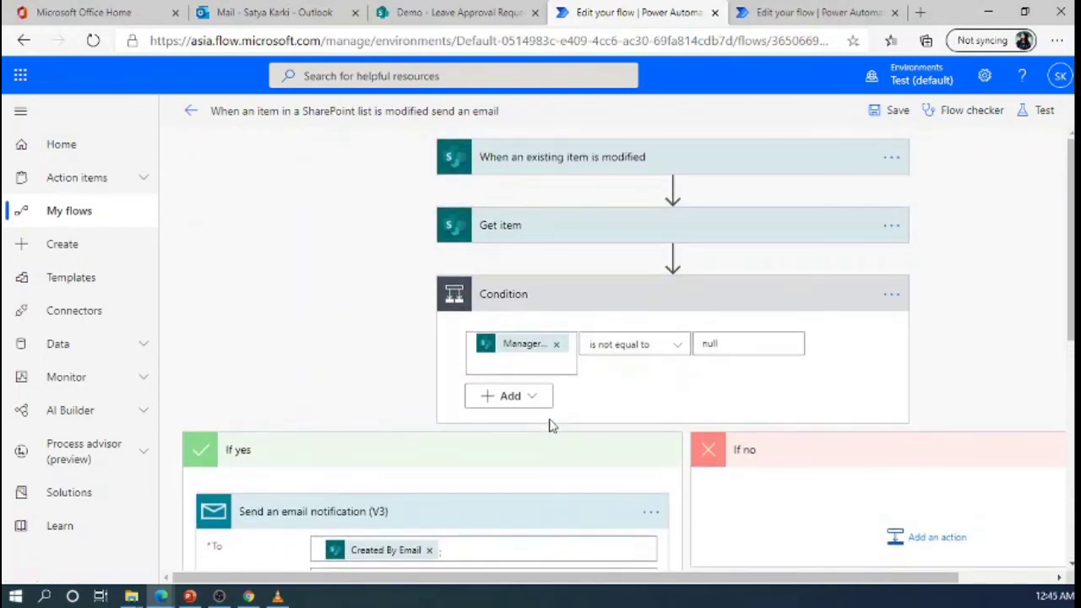
scroll(550, 425, "down", 3)
scroll(478, 491, "down", 3)
scroll(475, 495, "up", 3)
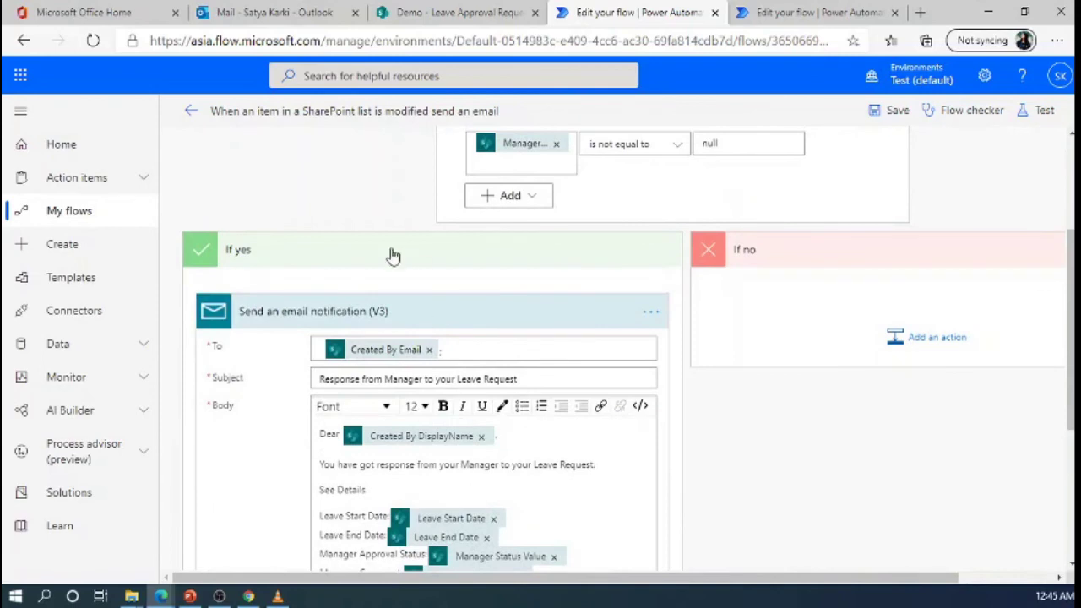
scroll(456, 292, "up", 2)
scroll(523, 321, "up", 1)
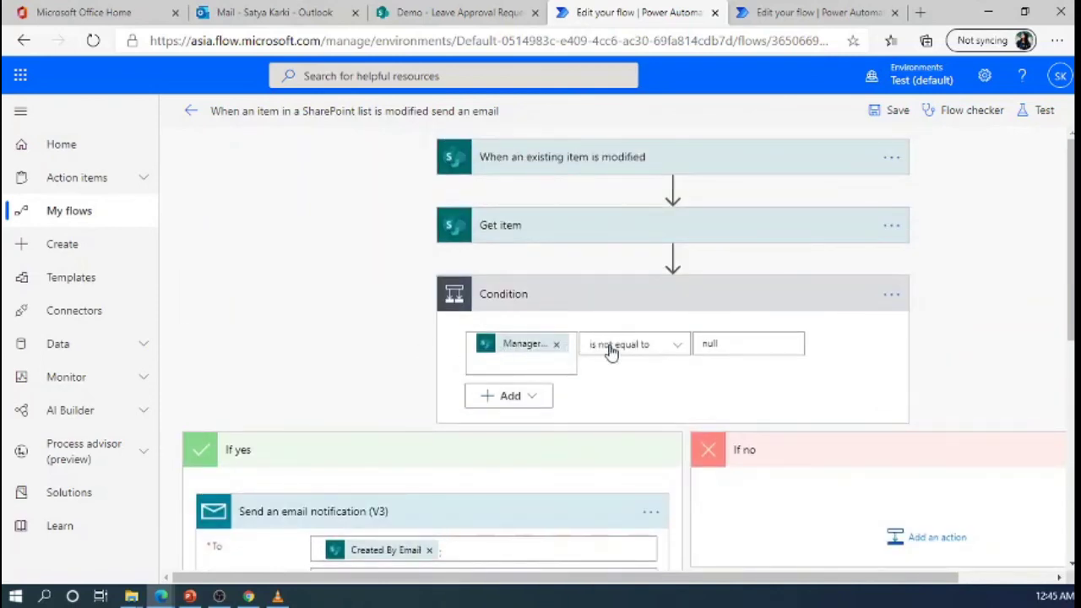
scroll(380, 414, "down", 4)
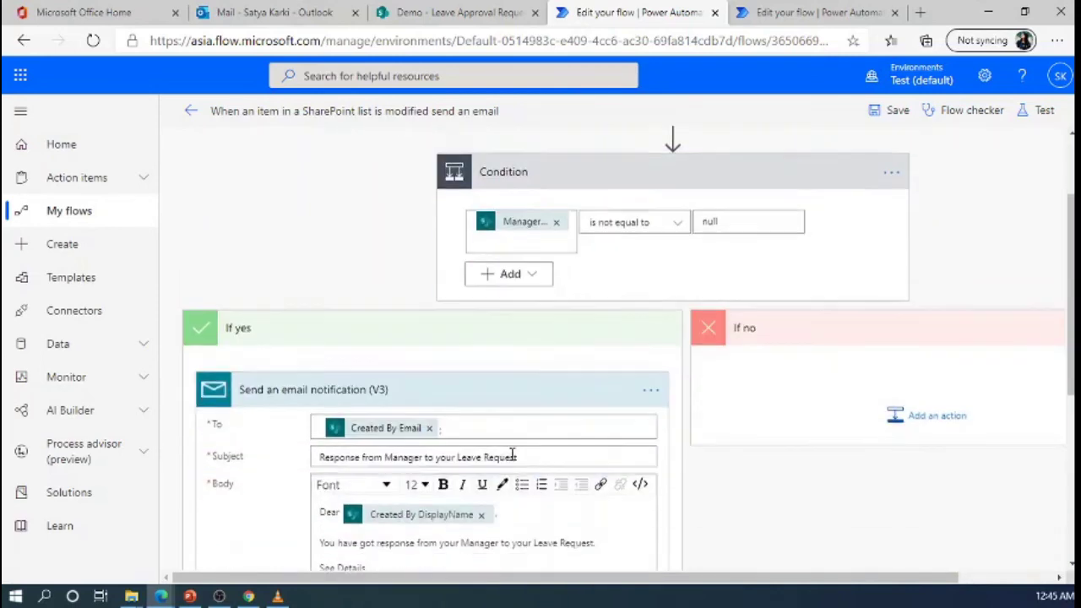
scroll(263, 323, "up", 1)
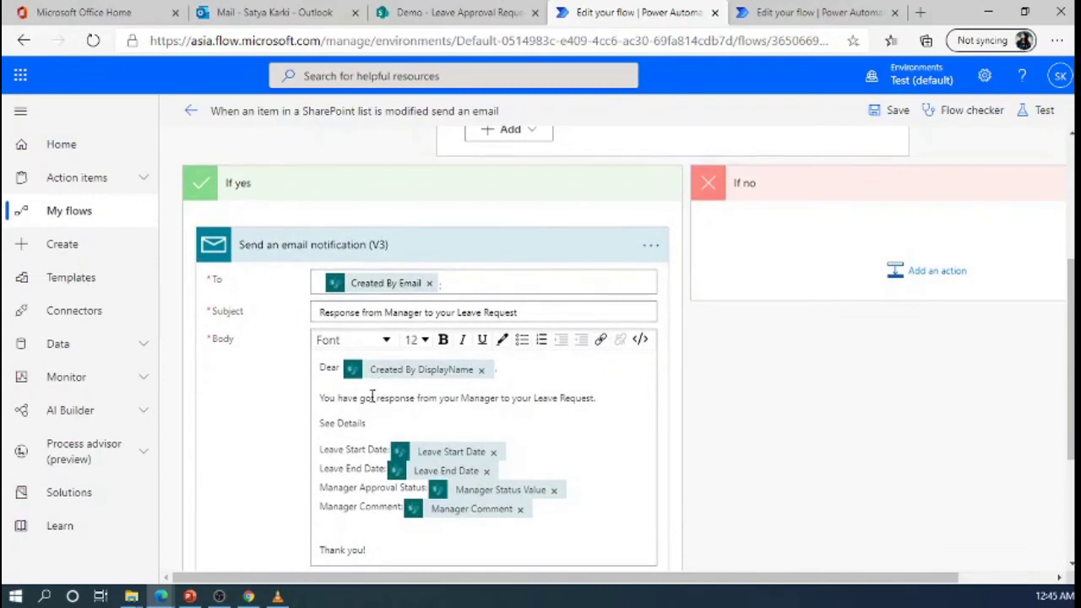
scroll(371, 397, "down", 3)
scroll(372, 401, "up", 3)
scroll(436, 403, "down", 2)
scroll(625, 437, "up", 5)
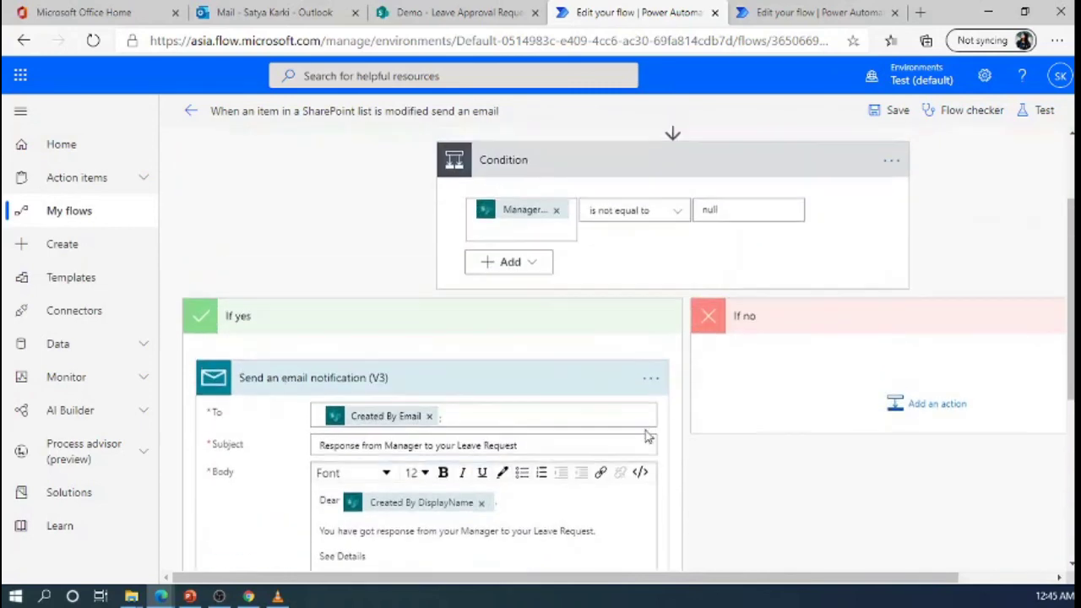
scroll(825, 523, "down", 3)
Collapse the If yes branch and save the flow, dismissing the SharePoint site address tip
left_click(403, 326)
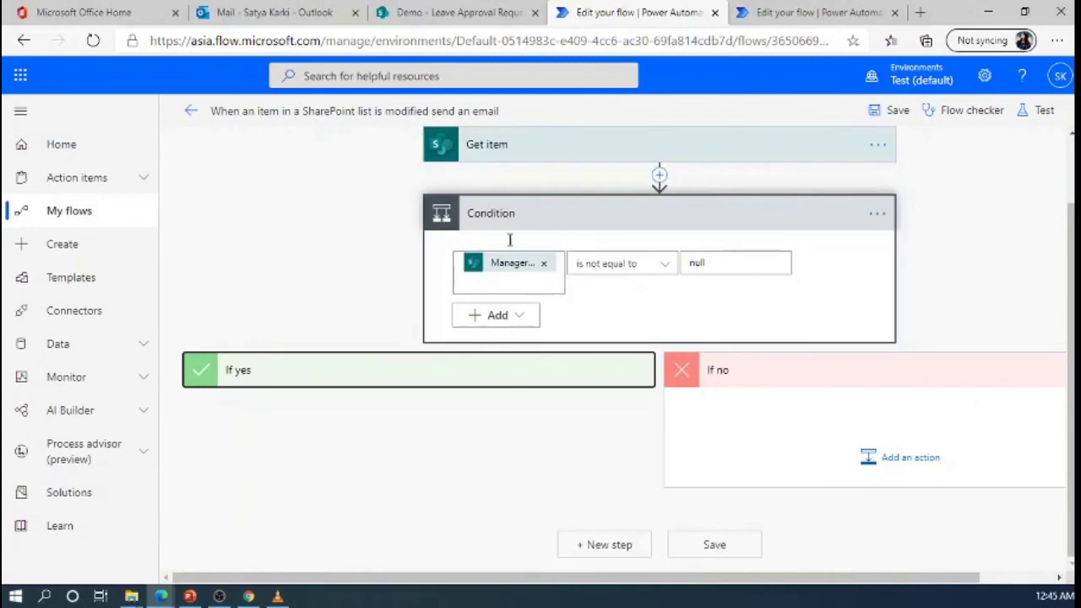
left_click(893, 110)
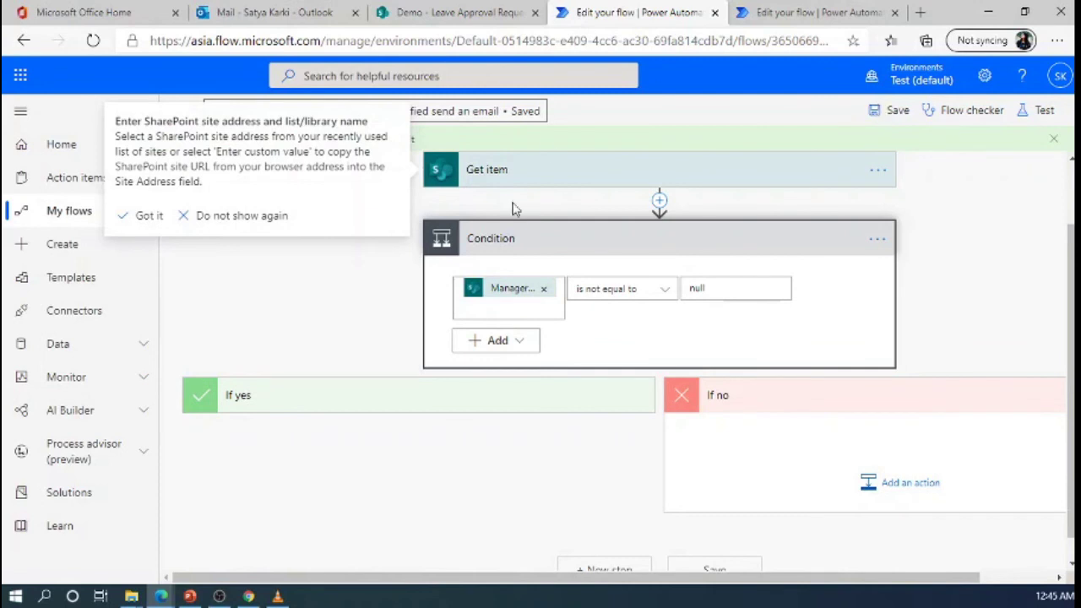
left_click(144, 216)
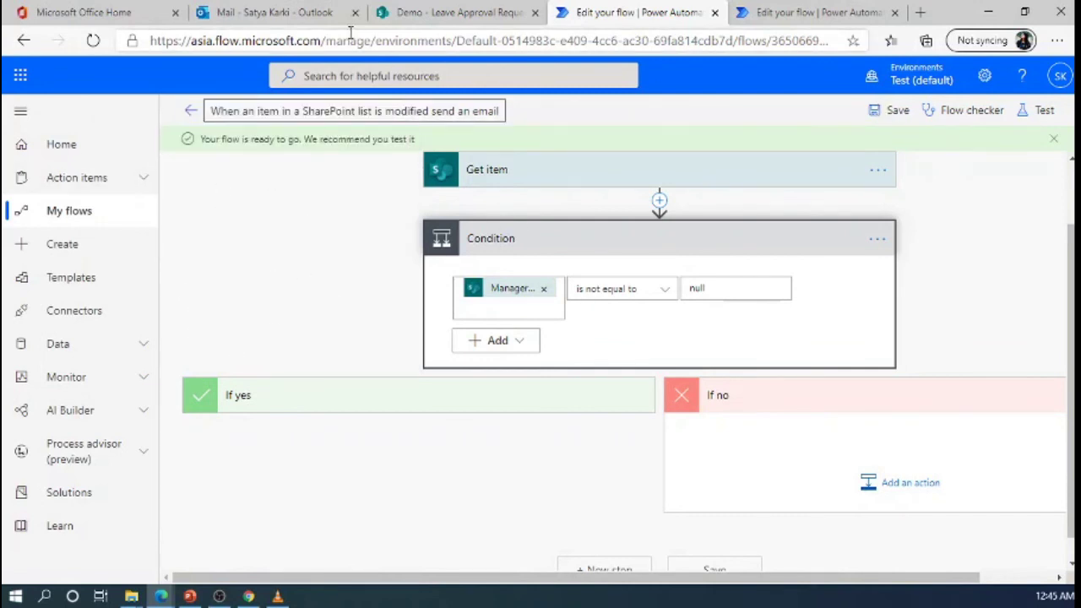
Switch to the SharePoint Leave Approval Request list
left_click(446, 18)
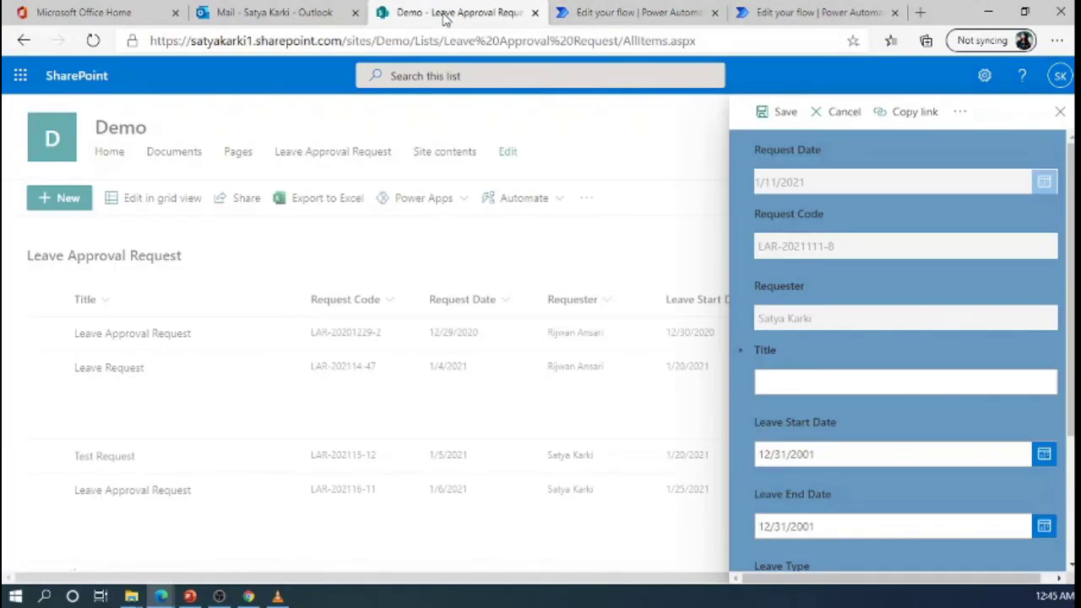